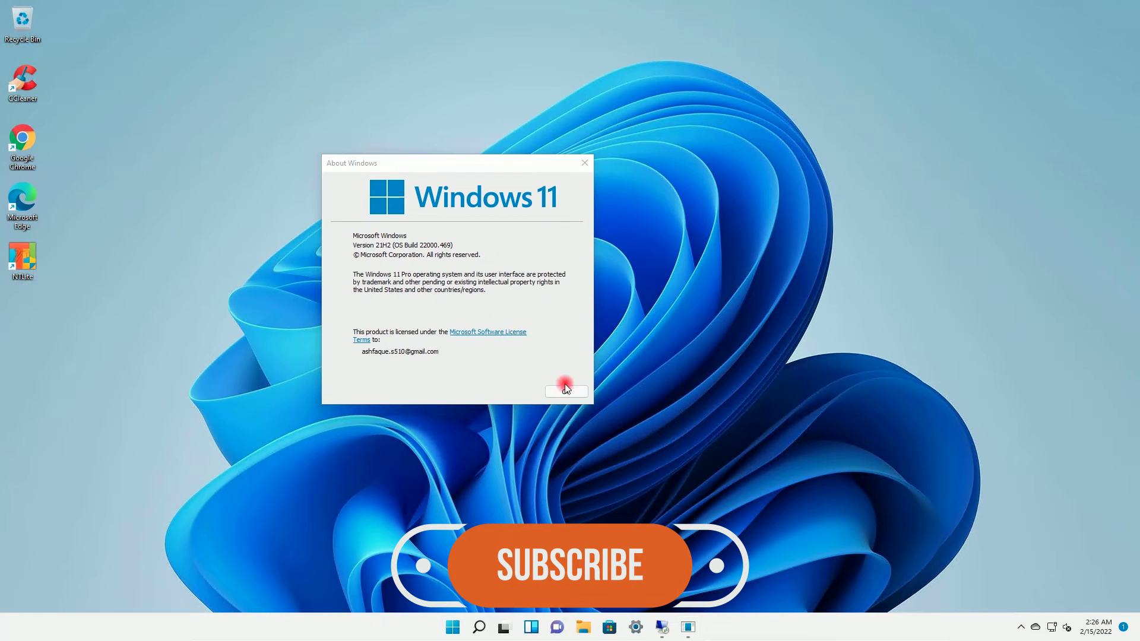
Step: Dismiss About Windows and minimize the Remote Desktop session to reveal the local Windows 11 desktop
click(566, 391)
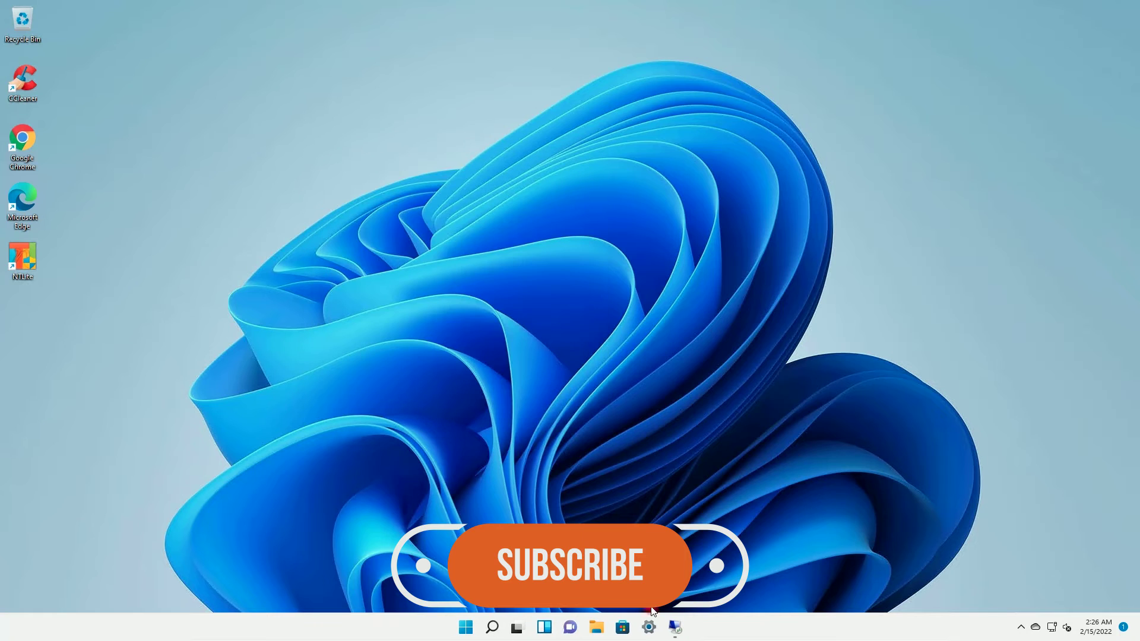
mouse_move(675, 630)
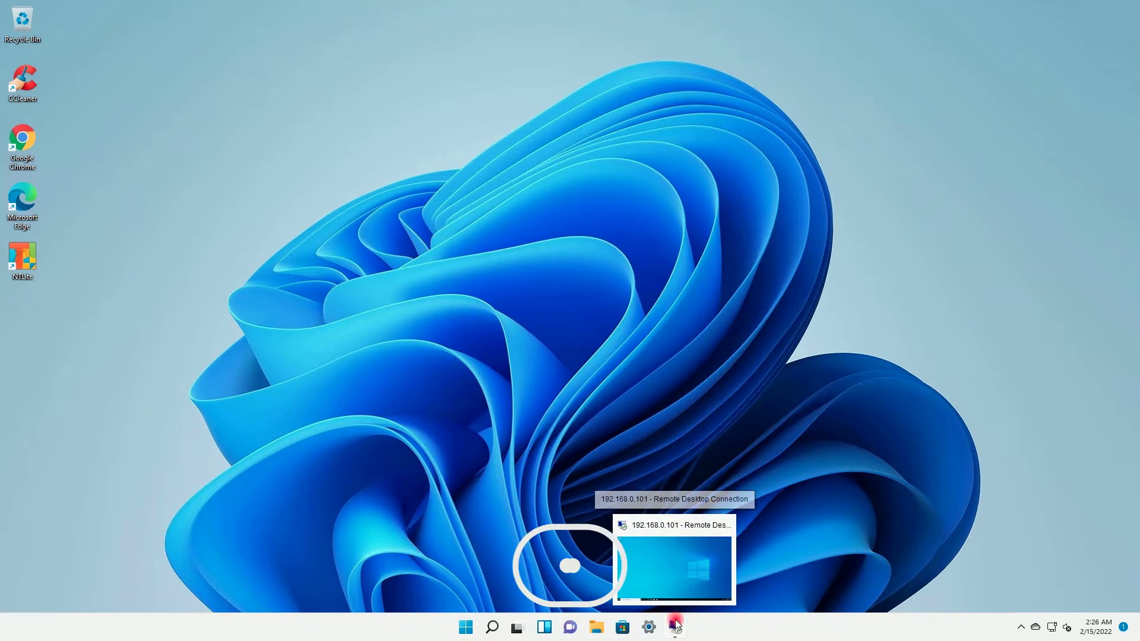
click(682, 576)
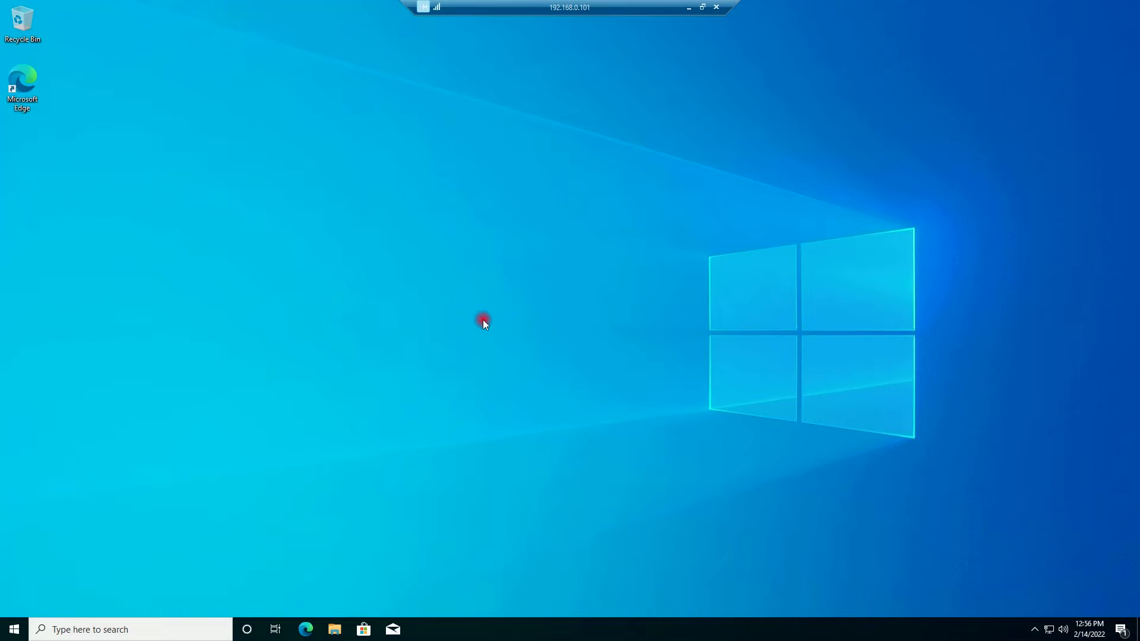
click(689, 7)
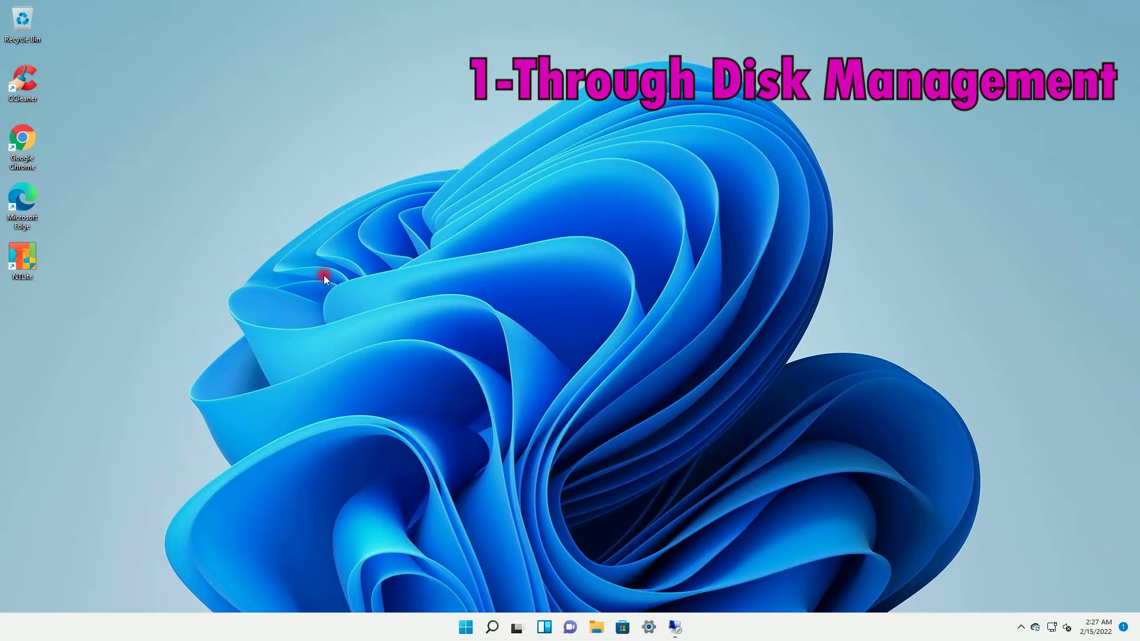
Step: Launch Disk Management on the local PC by running diskmgmt.msc from Run
key(super+r)
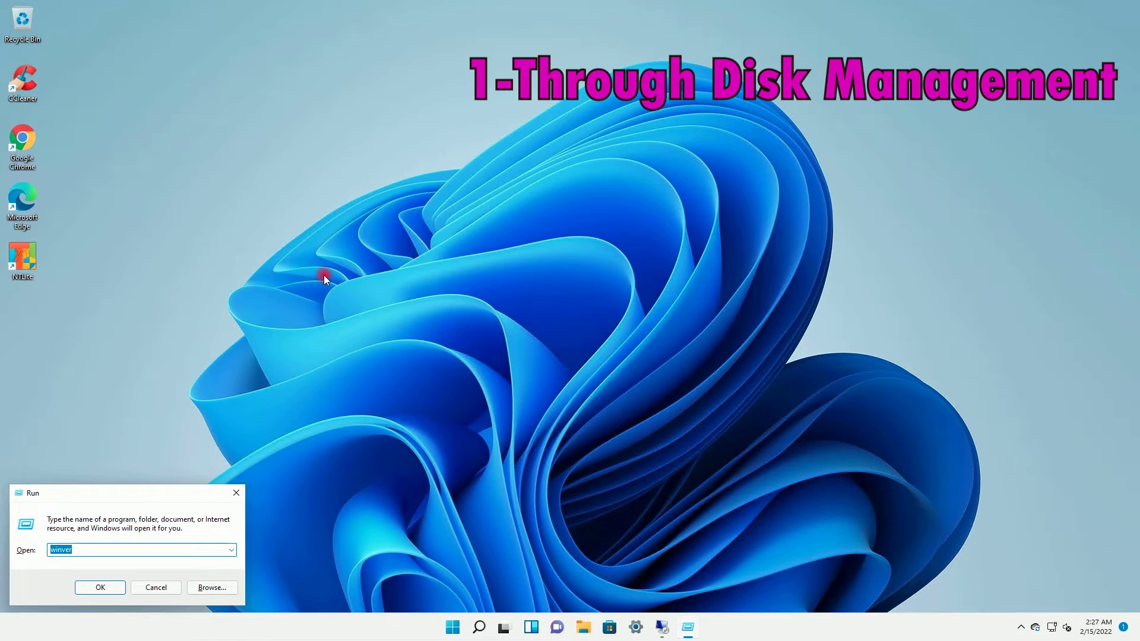
text(disk)
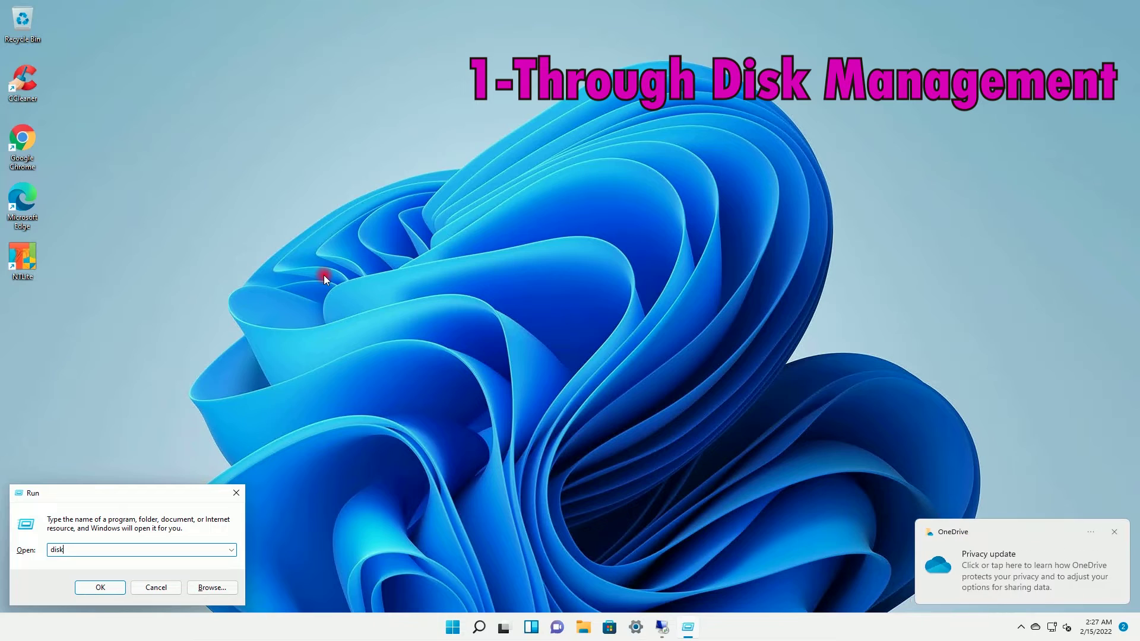
text(mgm)
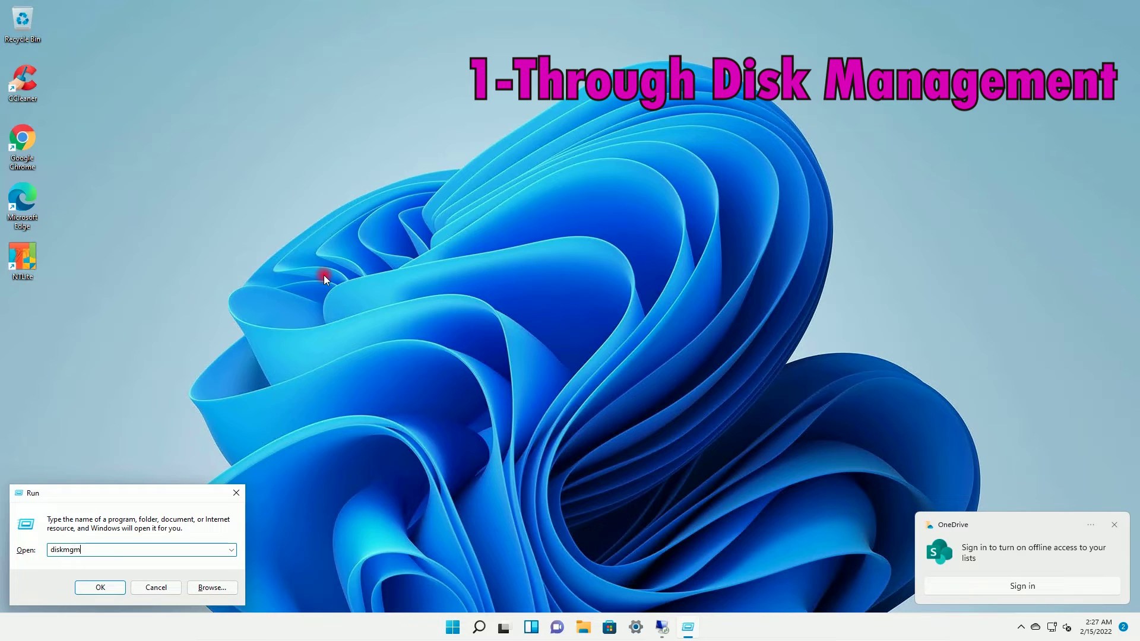
text(t.msc)
key(Return)
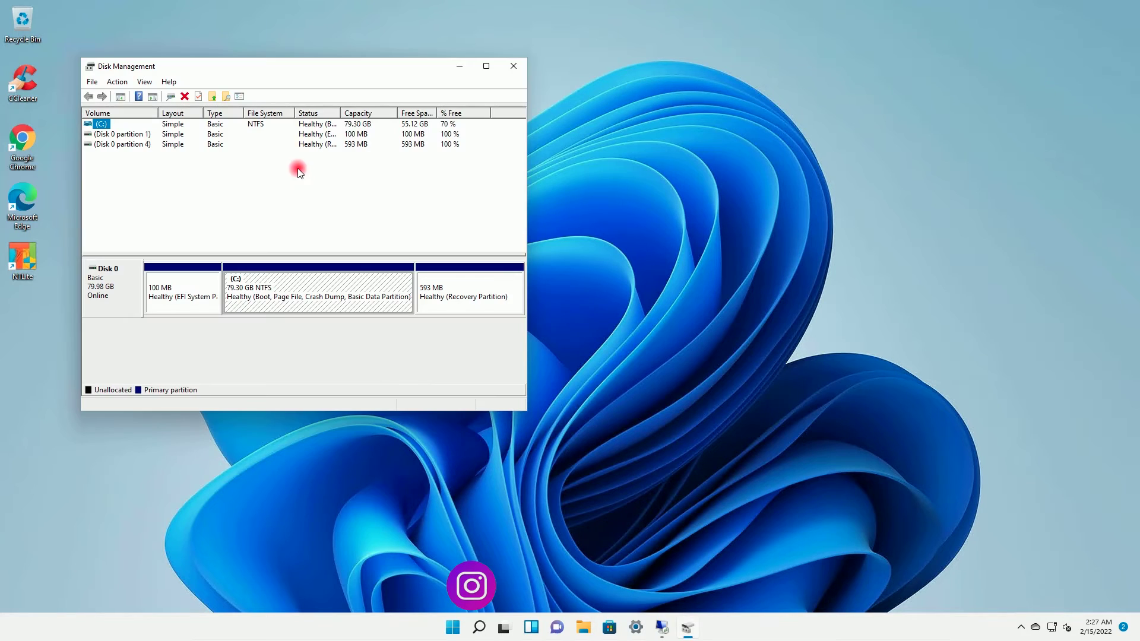
Step: Read Disk 0's partition style as GPT in its Volumes properties, then close Disk Management
drag(313, 70, 499, 92)
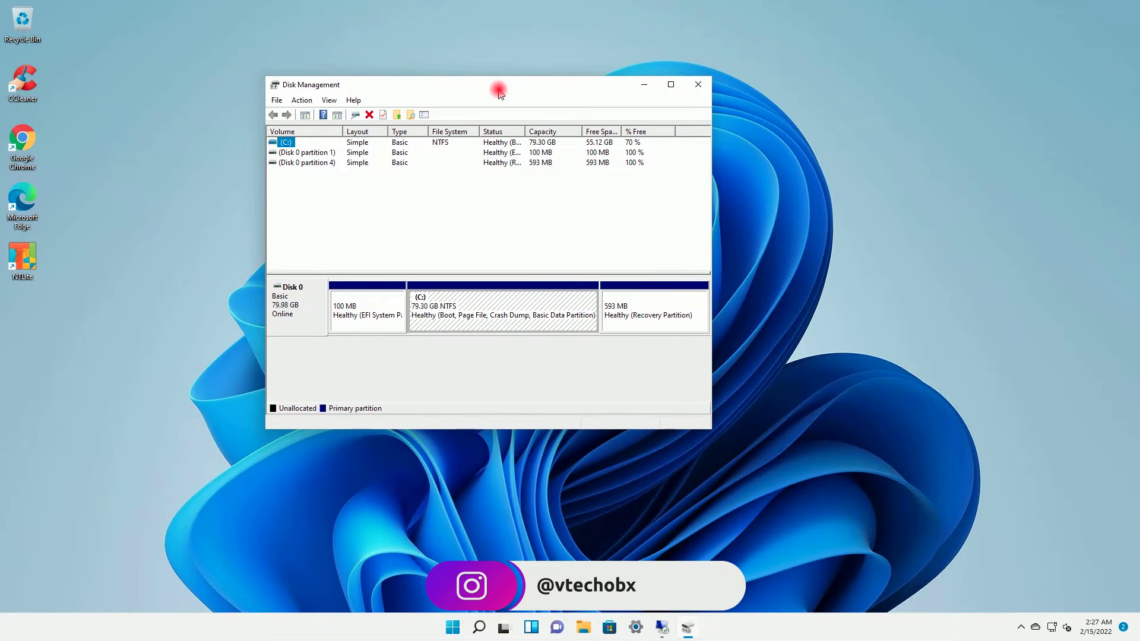
right_click(290, 297)
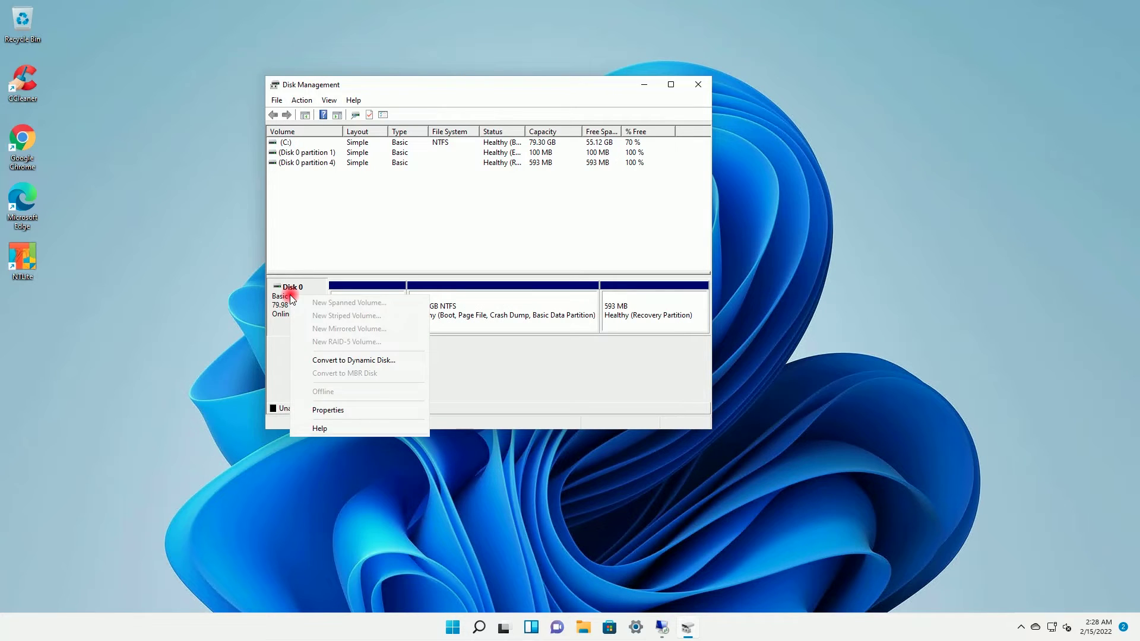
click(319, 410)
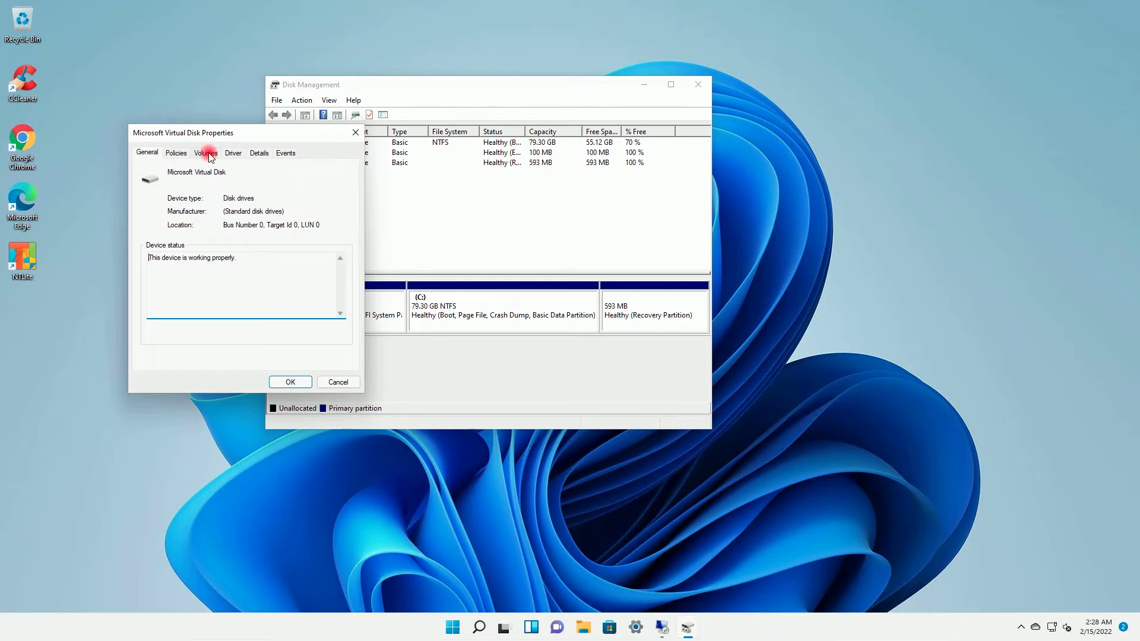
click(206, 153)
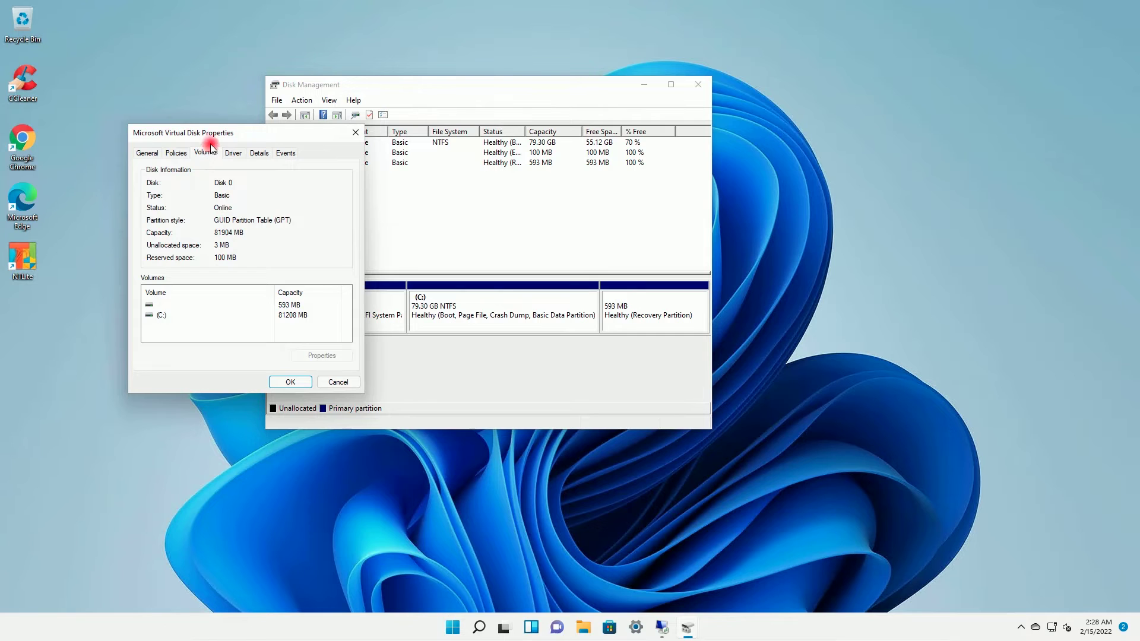
drag(214, 132, 451, 162)
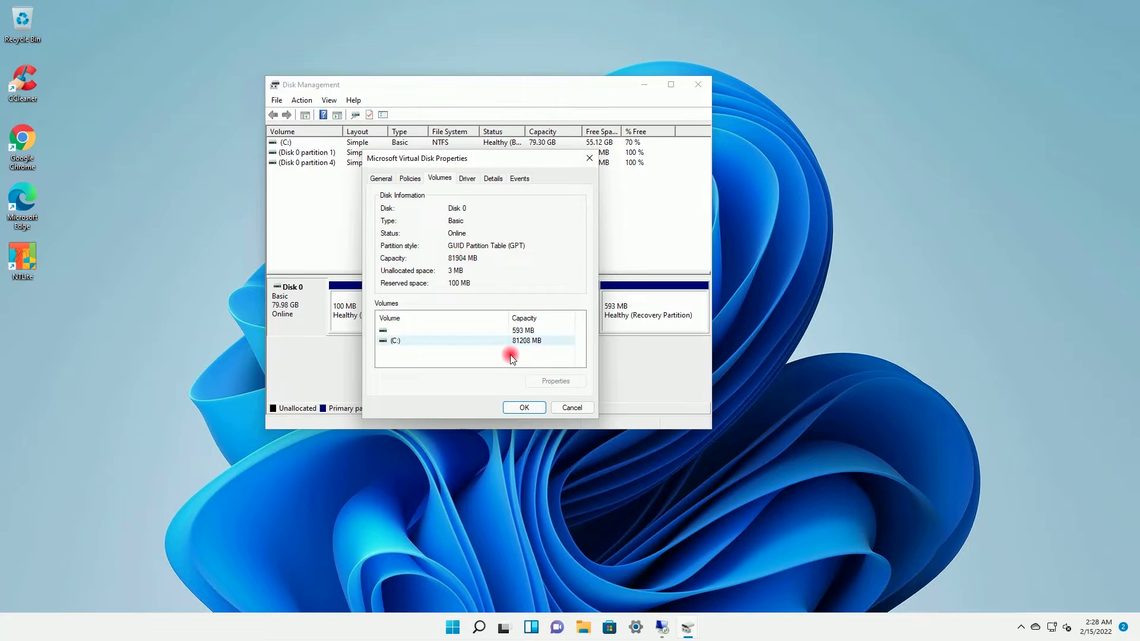
click(520, 408)
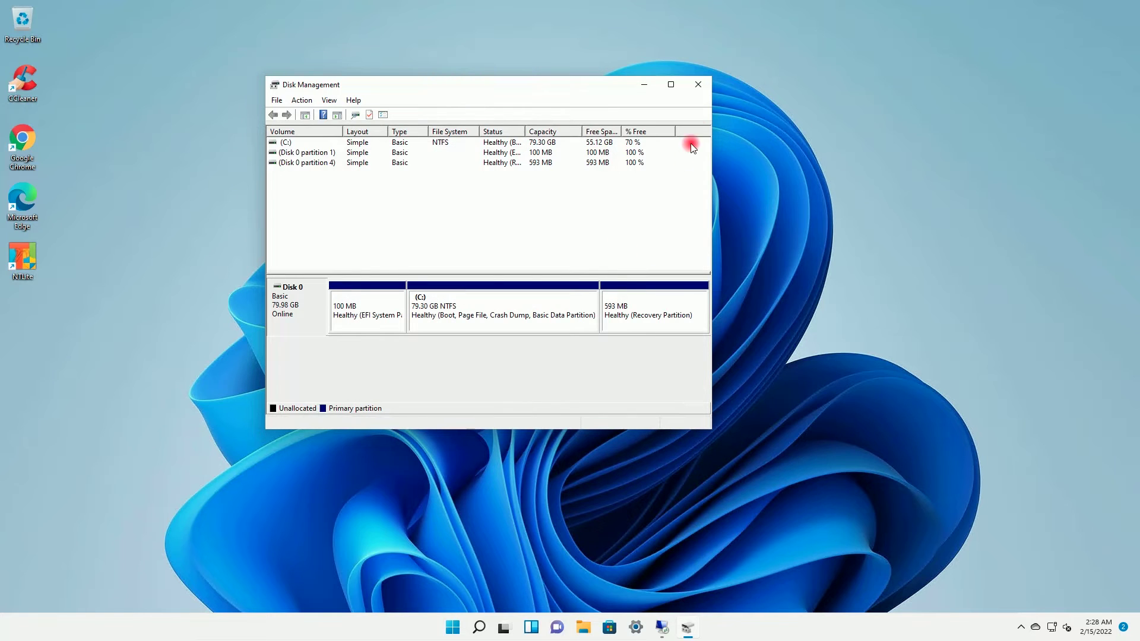
click(699, 85)
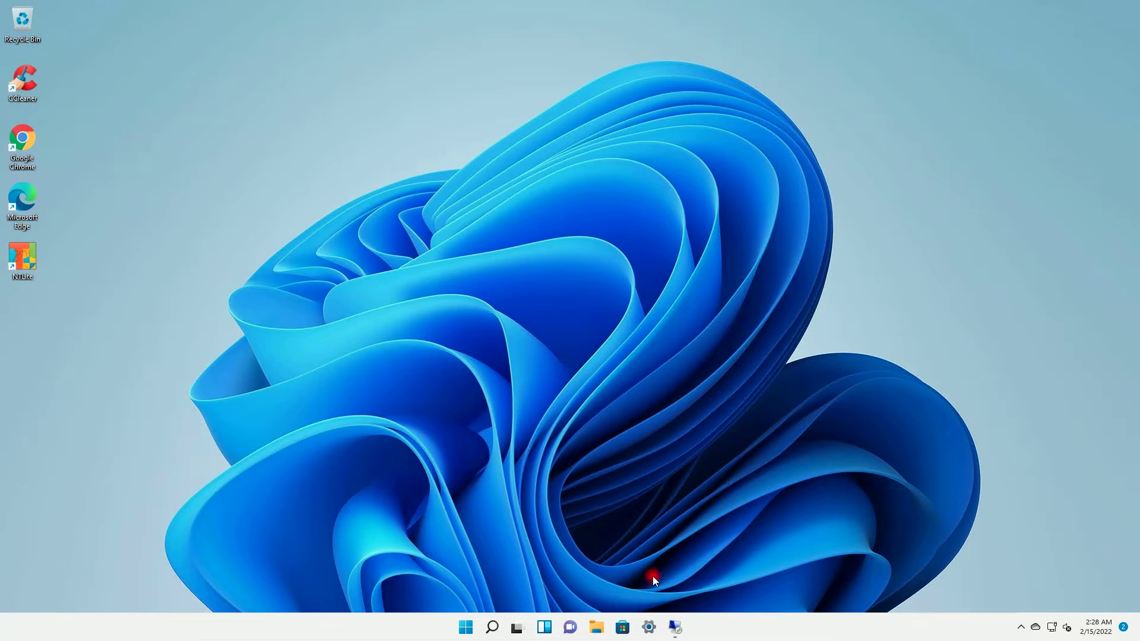
Step: Switch to the remote Windows 10 session and open Disk Management there with diskmgmt.msc
mouse_move(676, 626)
click(669, 569)
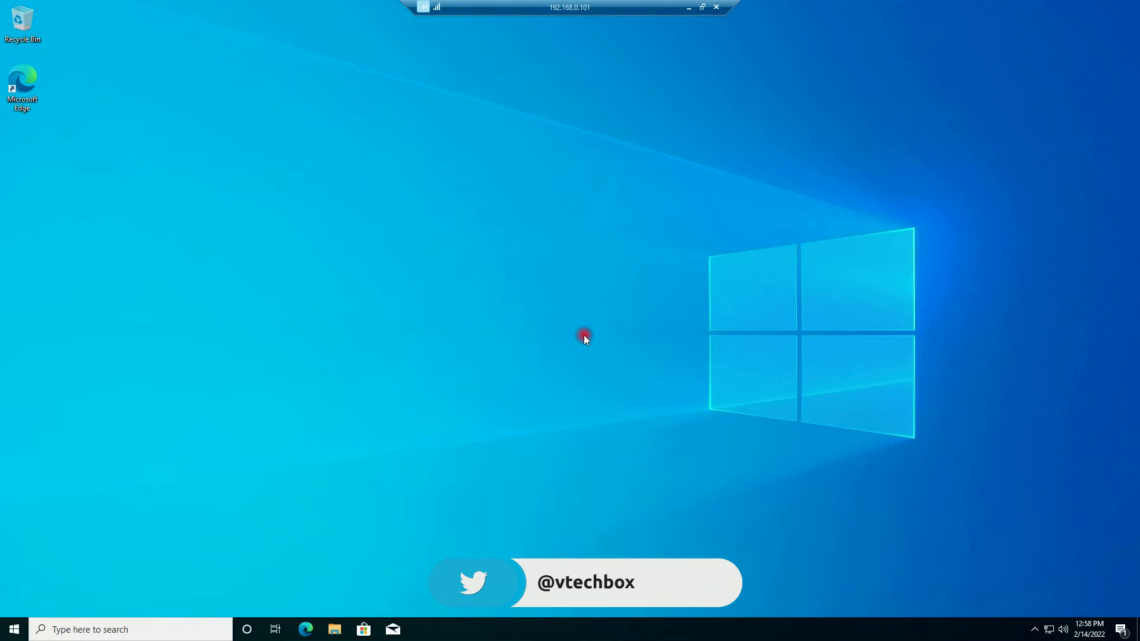
key(super+r)
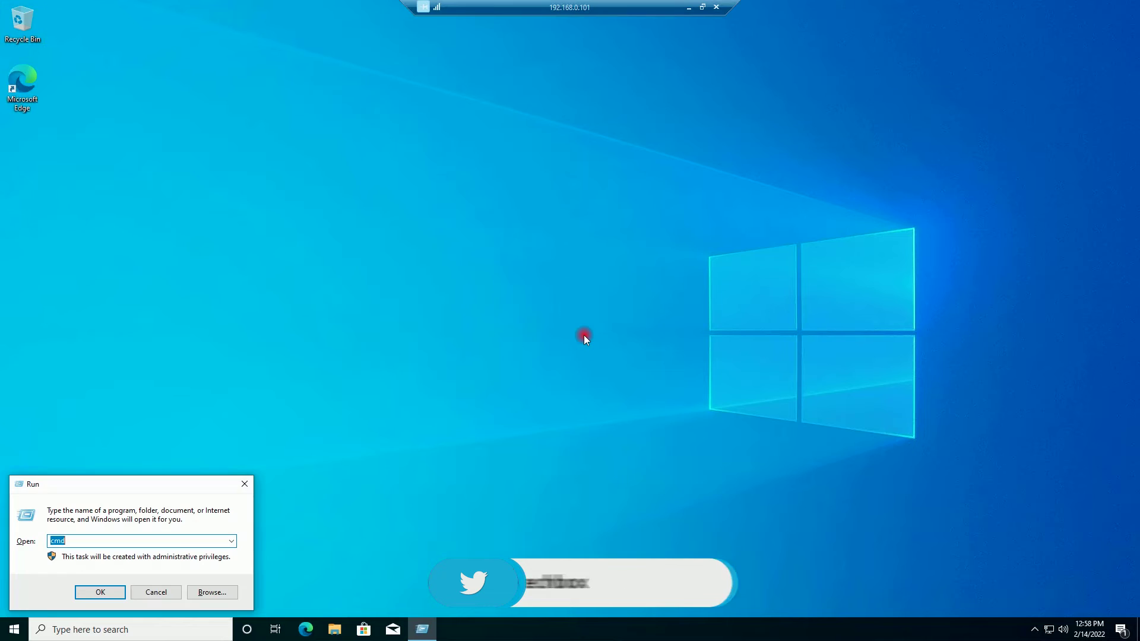
text(diskmgmt.msc)
key(Return)
drag(281, 63, 529, 131)
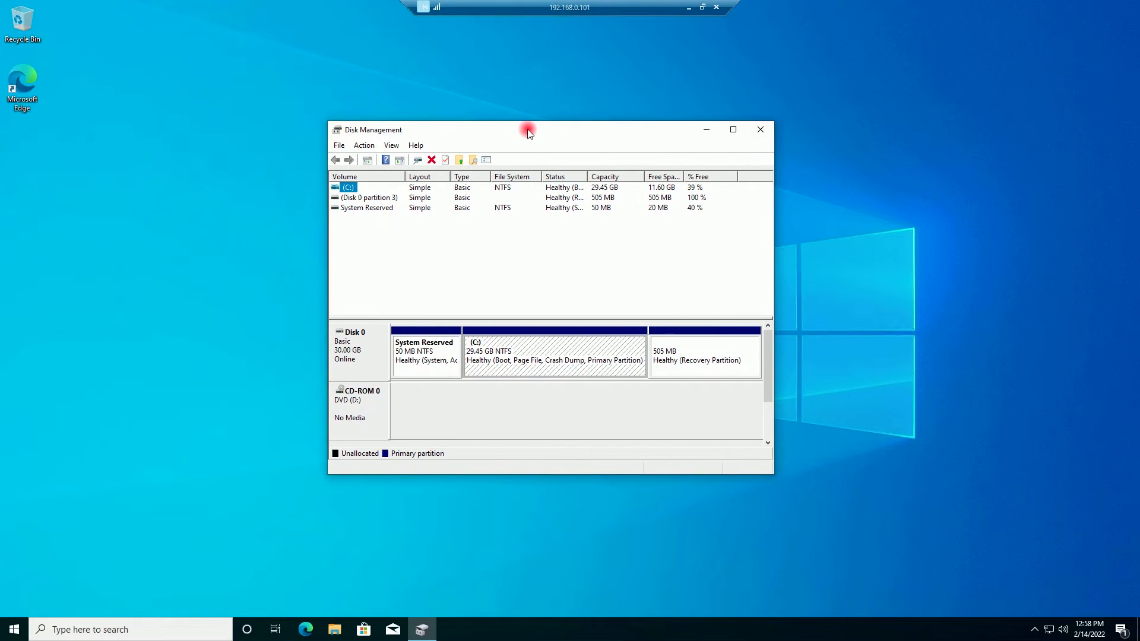
Step: Check remote Disk 0's Volumes tab showing MBR, then close its properties and Disk Management
click(352, 353)
right_click(352, 353)
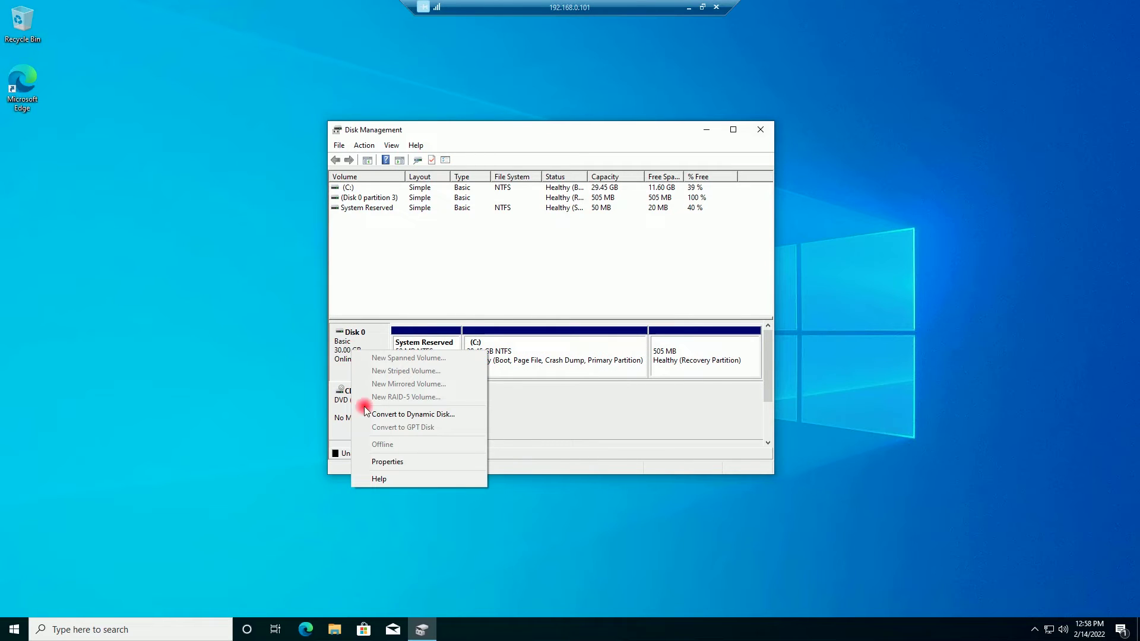
click(378, 464)
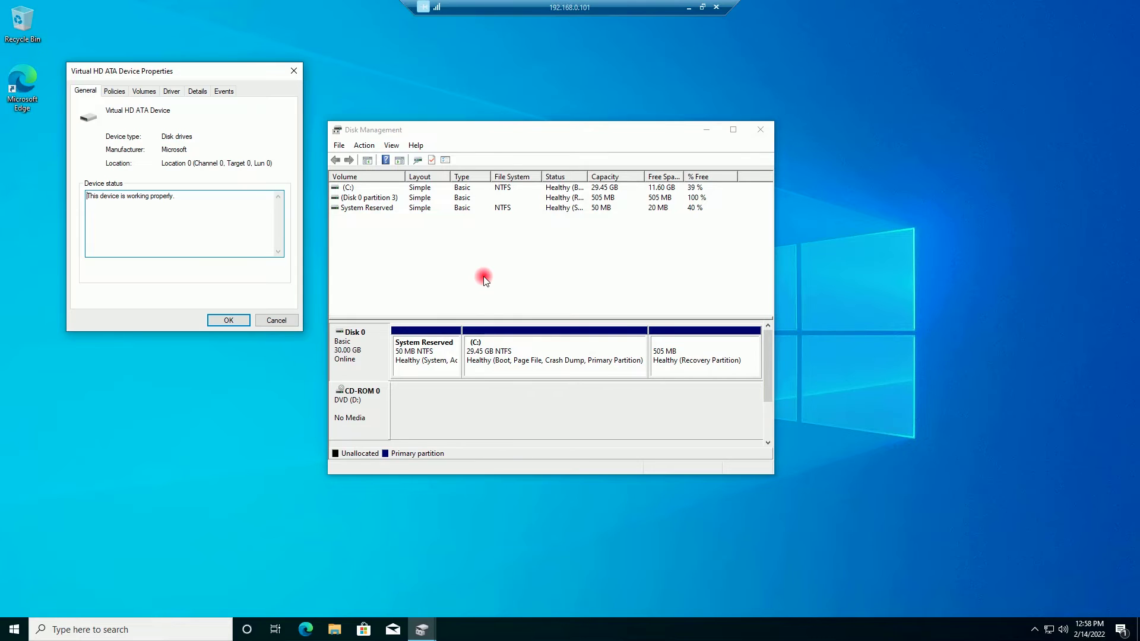
drag(134, 72, 454, 145)
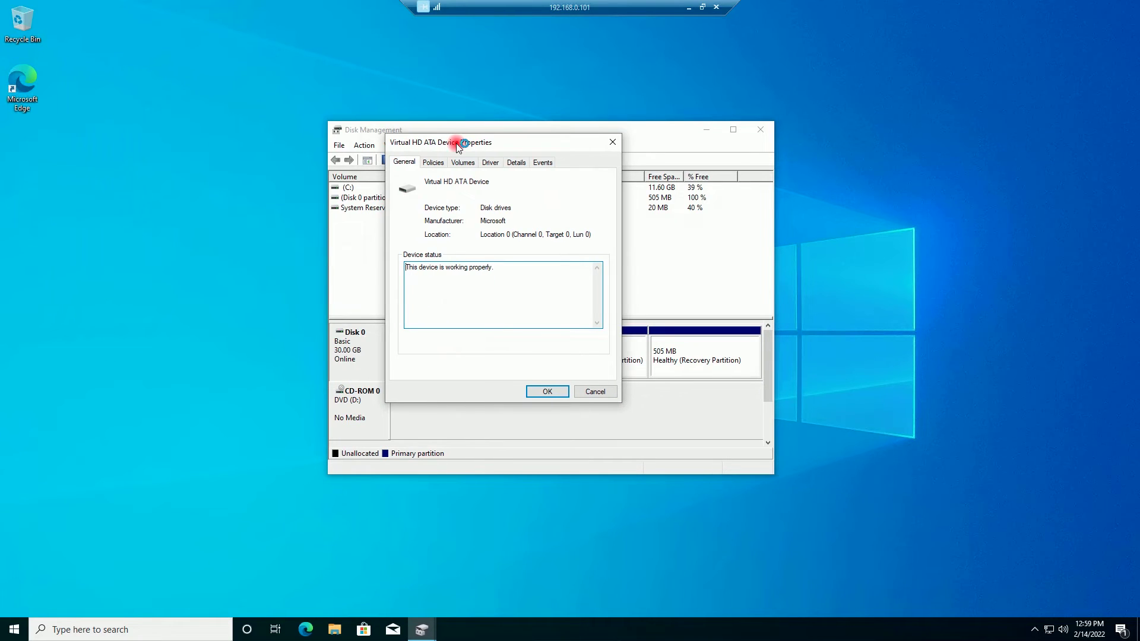
click(466, 163)
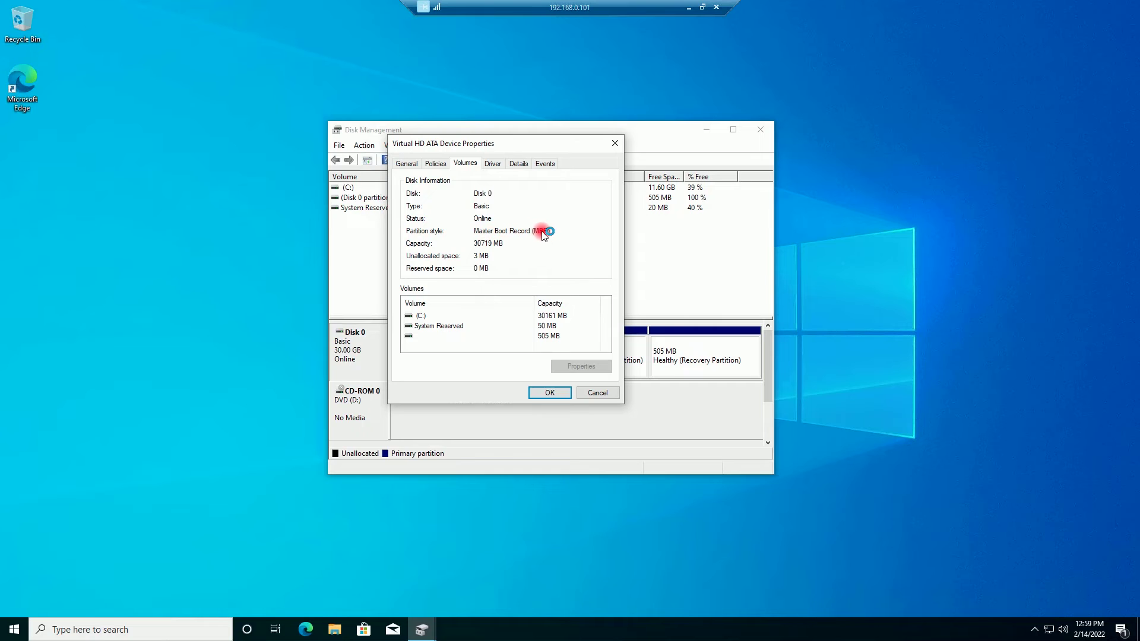
click(555, 397)
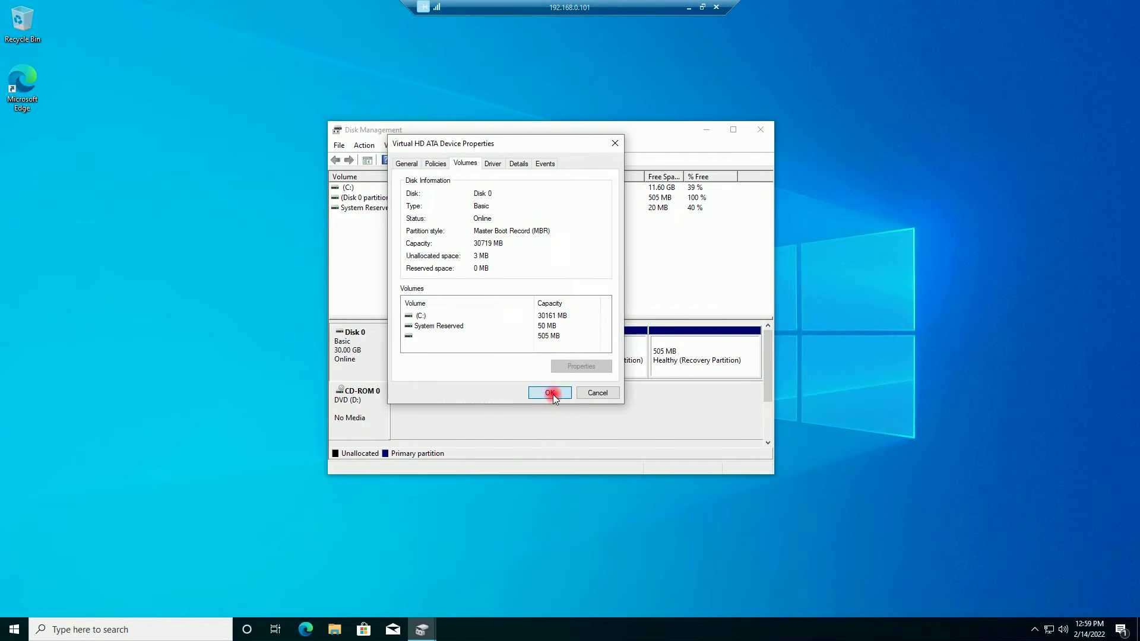
click(759, 132)
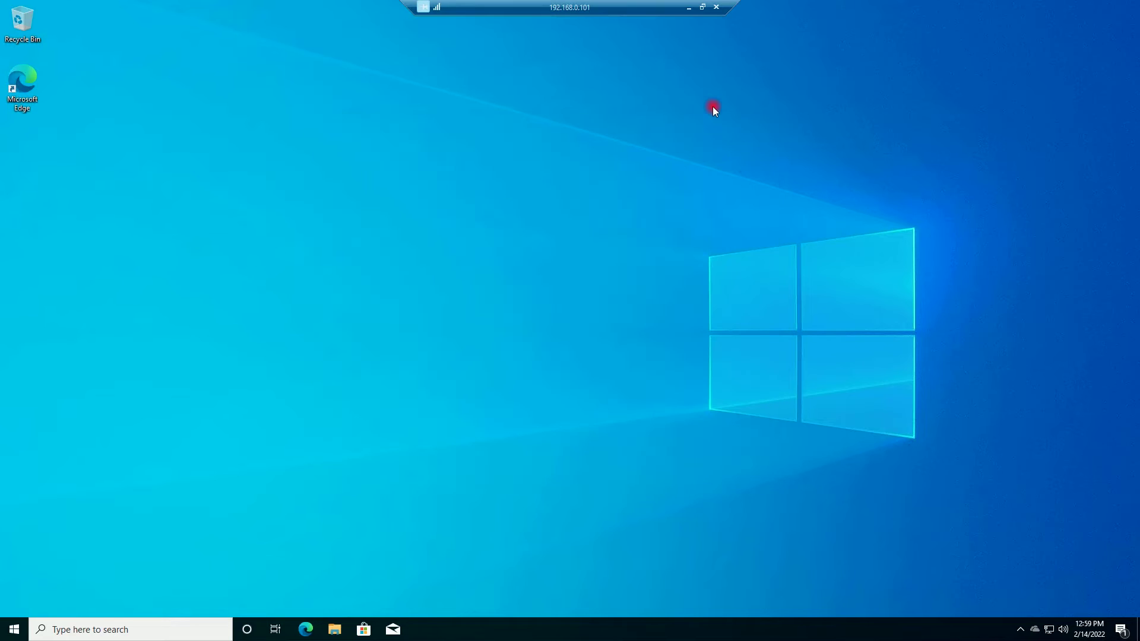
Step: Minimize the remote session, open a local Command Prompt via cmd, and enter diskpart
click(688, 8)
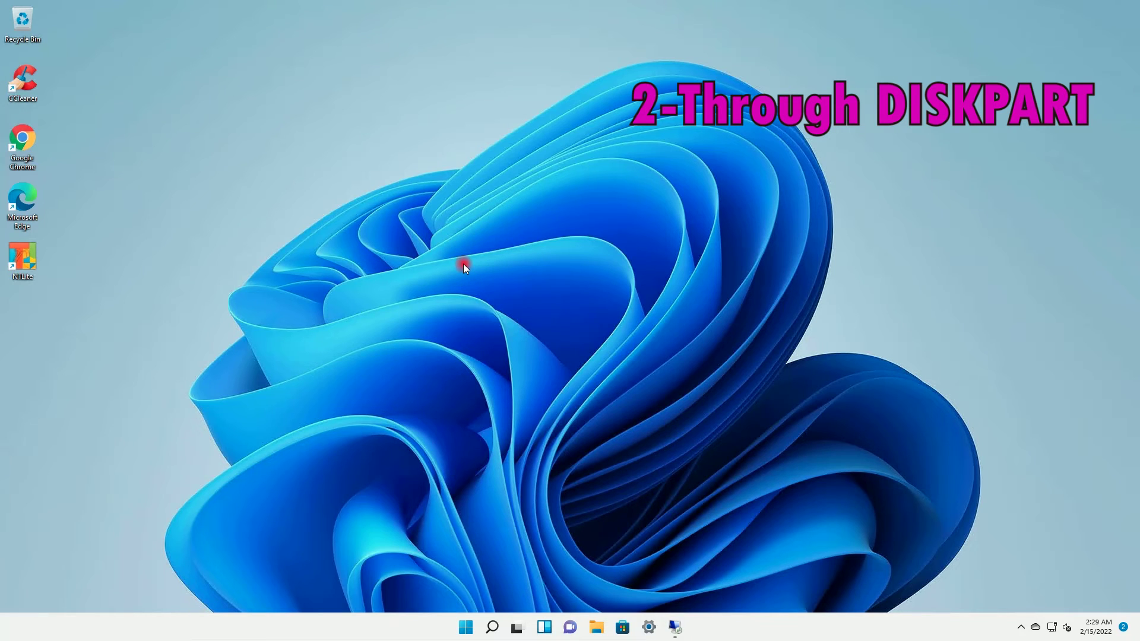
key(super+r)
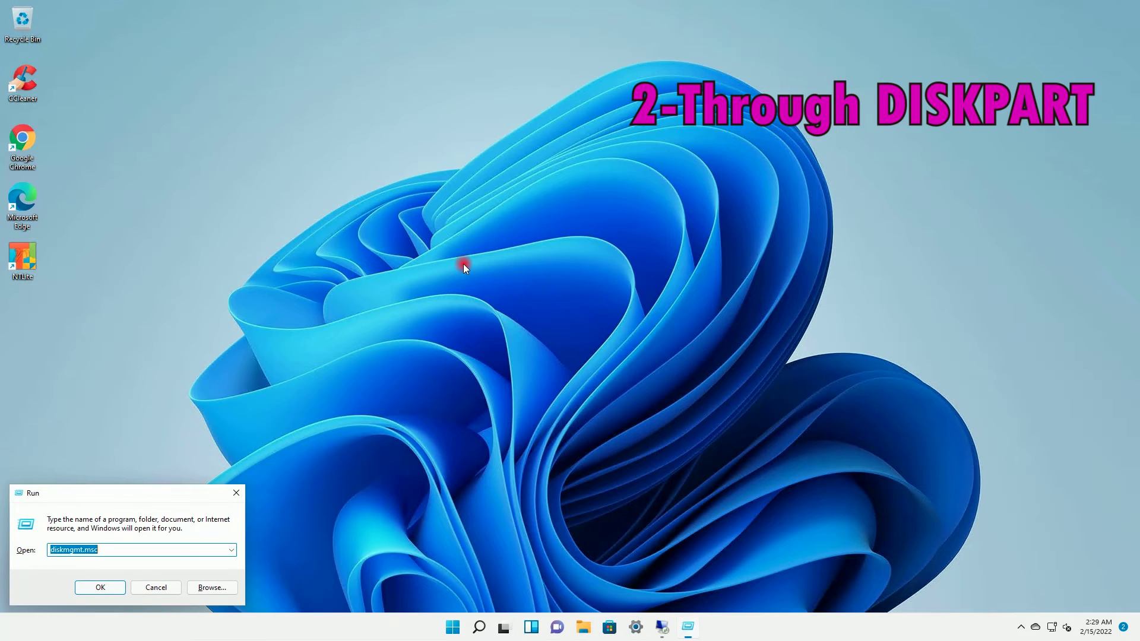
text(cmd)
key(Return)
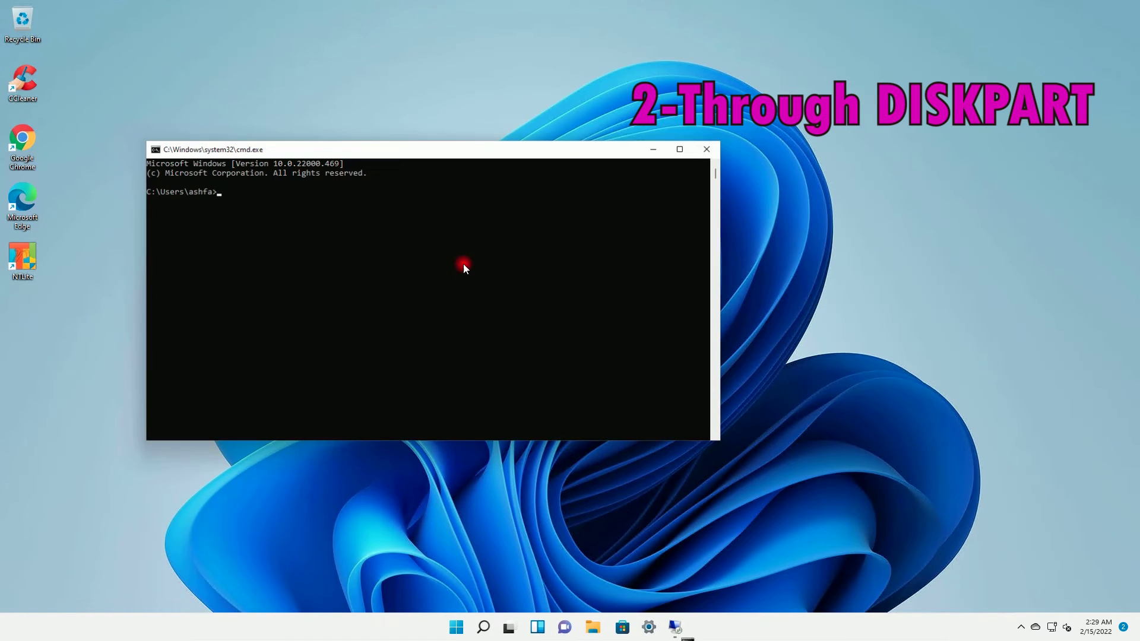
drag(419, 152, 594, 150)
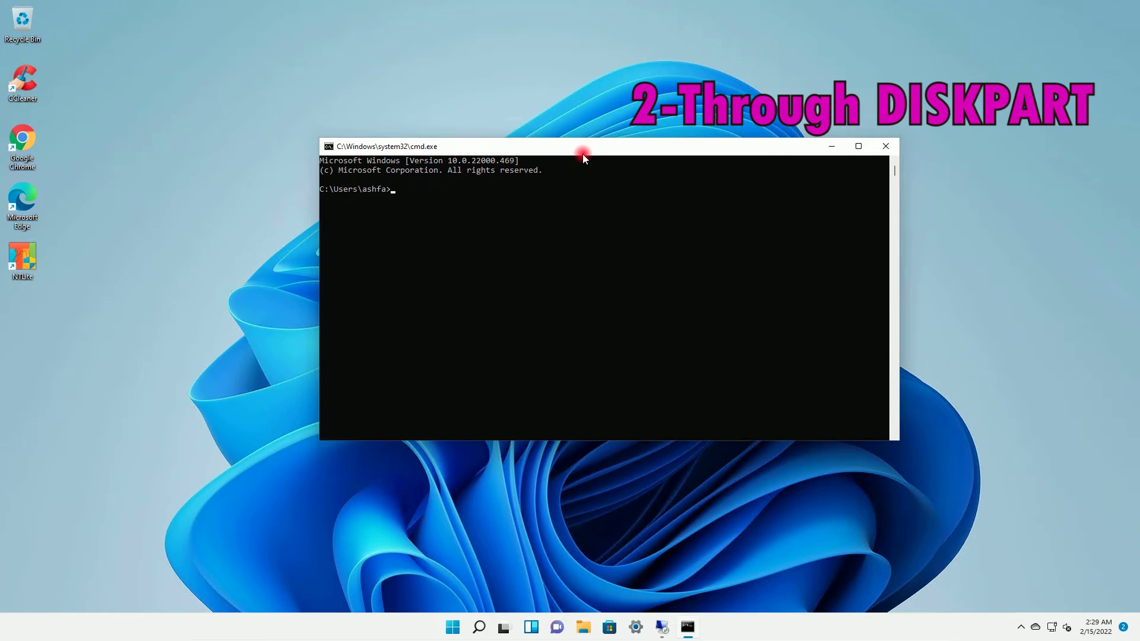
text(diskpart)
Step: Start DiskPart with administrator approval and ready its console for typing
key(Return)
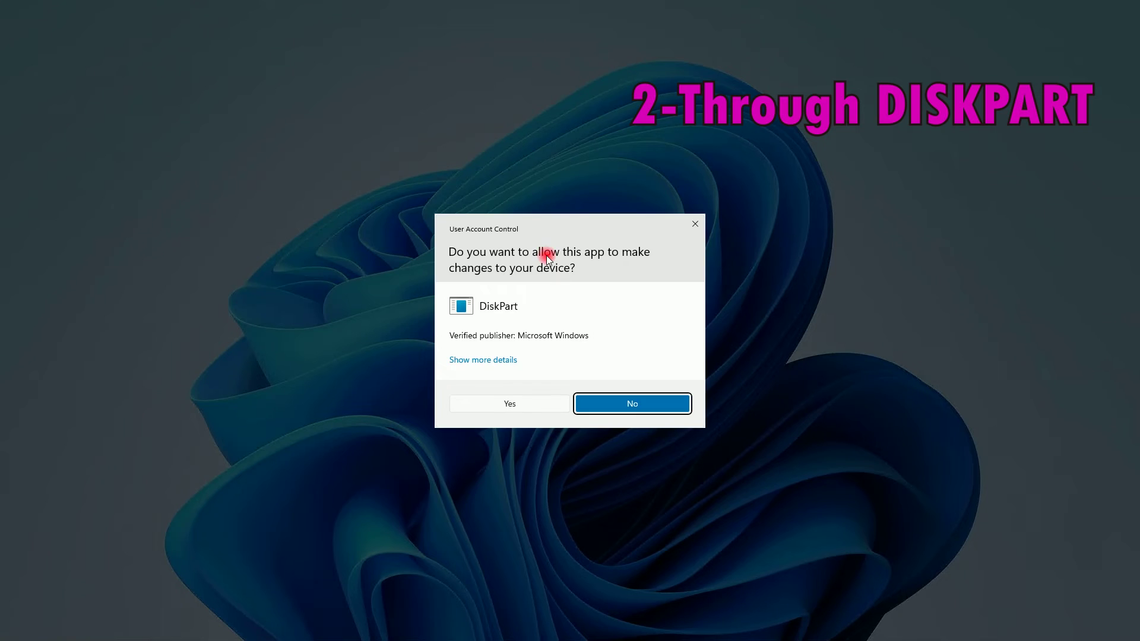
click(511, 404)
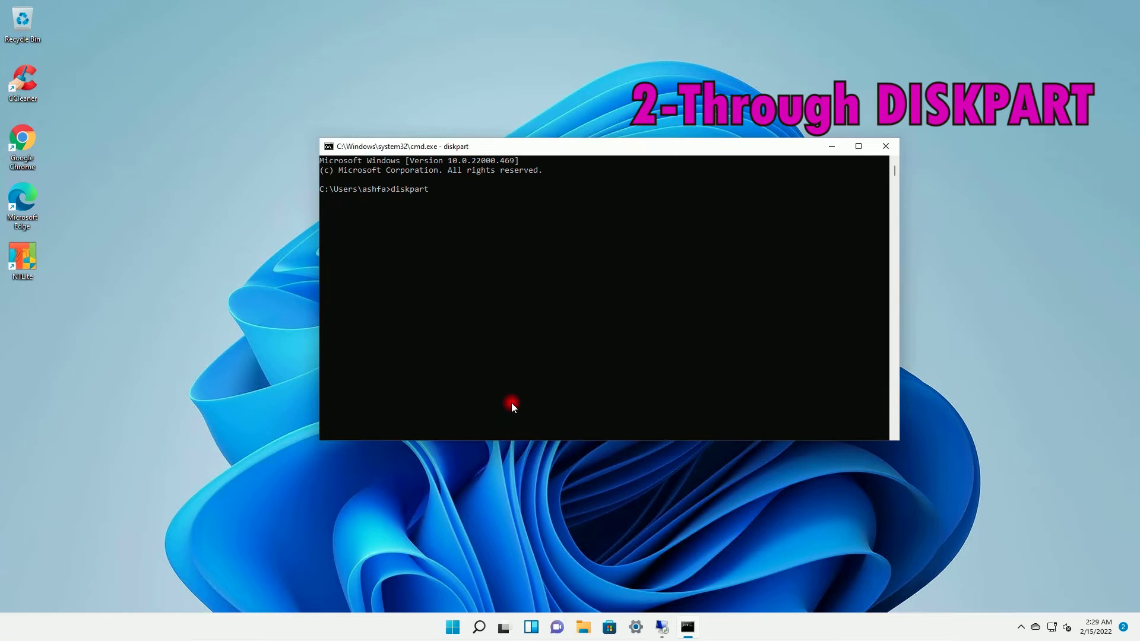
drag(359, 24, 649, 188)
click(572, 260)
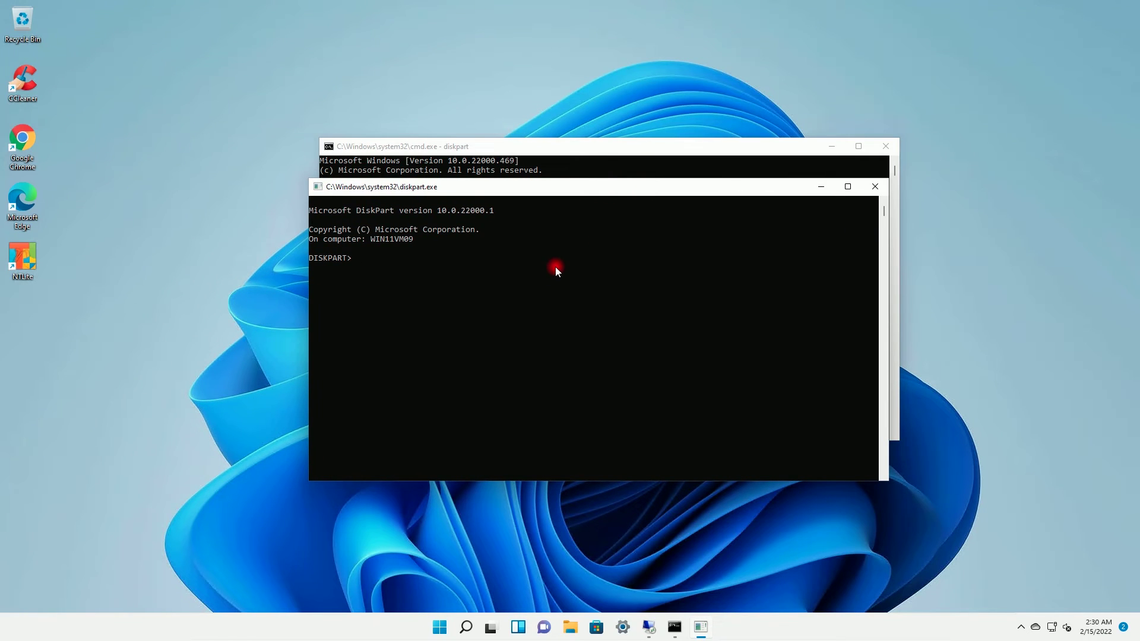
Step: Run list disk in DiskPart, showing 80 GB Disk 0 marked GPT, then return to the remote session
text(list dsk)
key(Return)
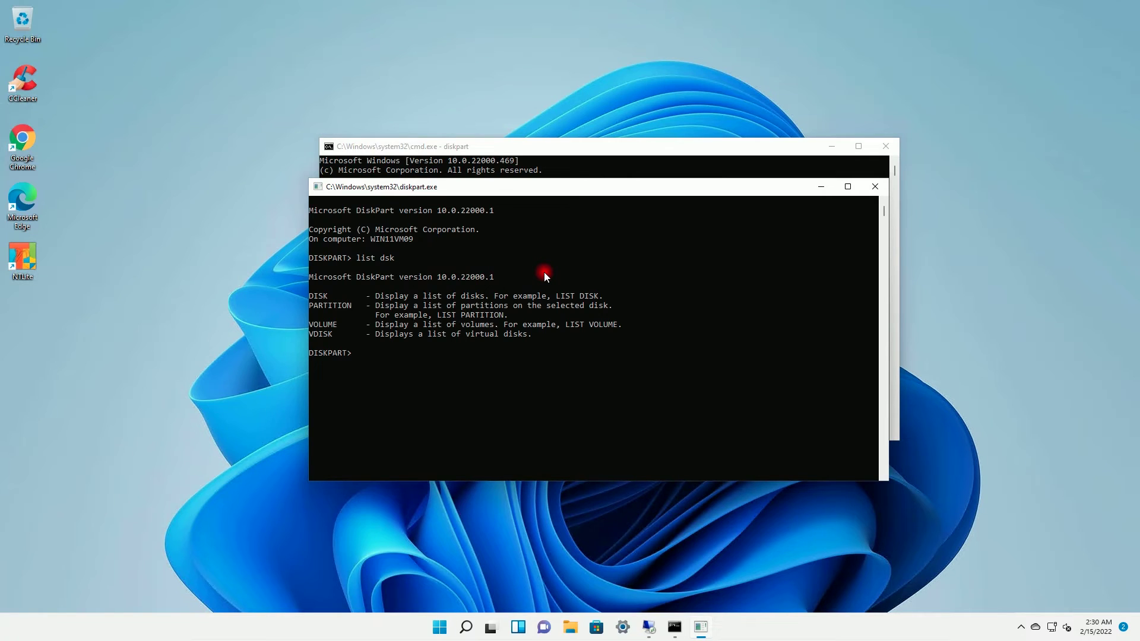
key(Up)
key(BackSpace)
key(BackSpace)
key(BackSpace)
text(isk)
key(Return)
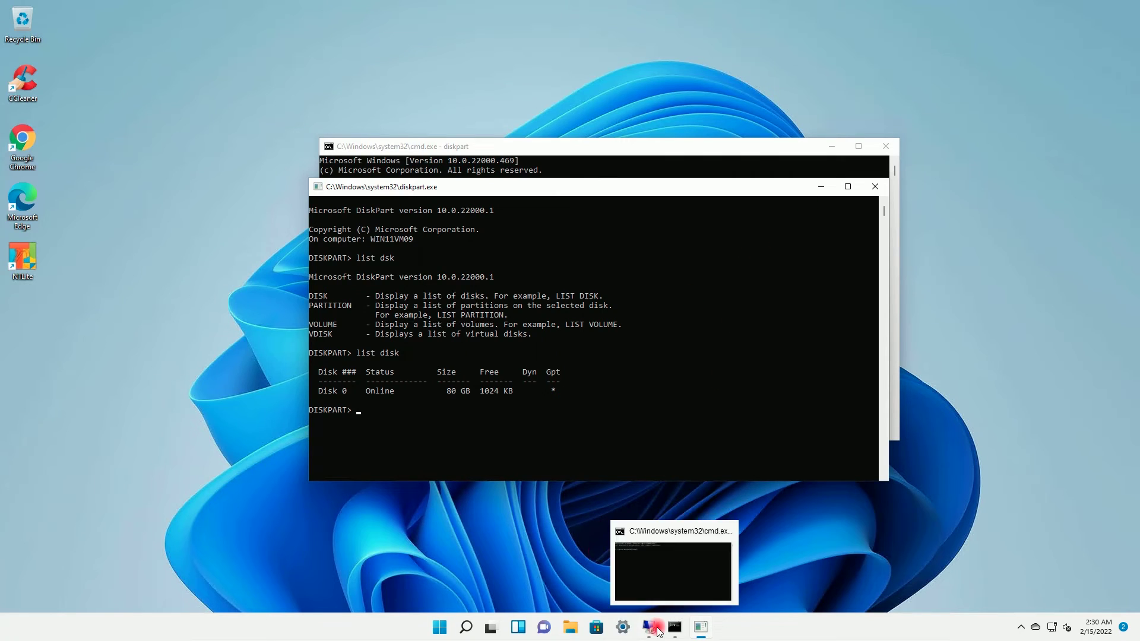
mouse_move(649, 627)
click(643, 569)
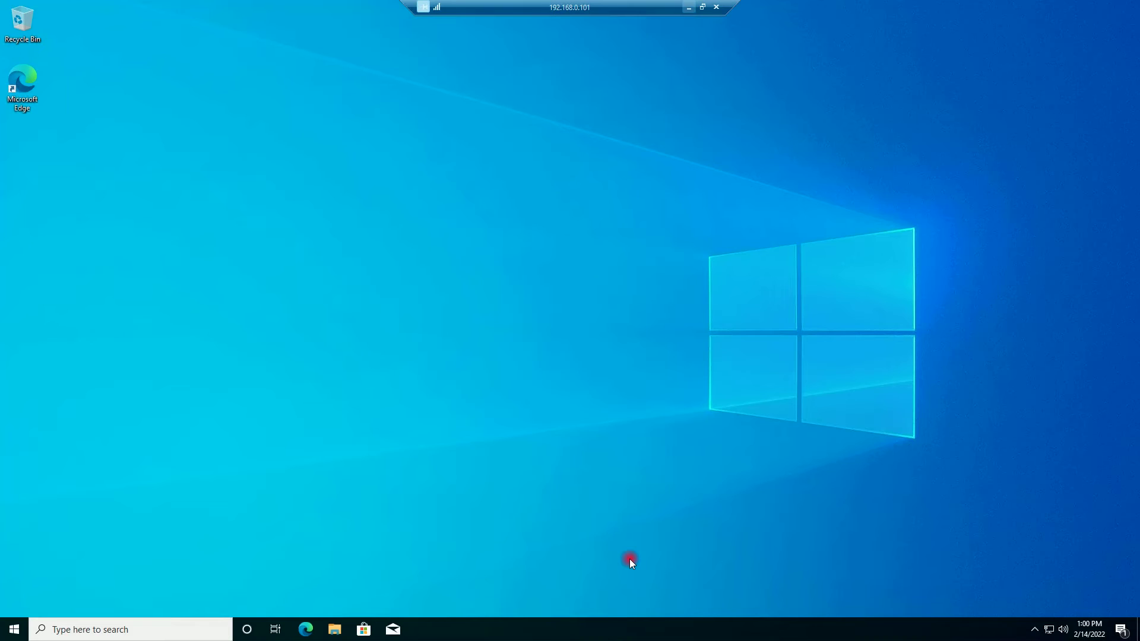
Step: Open Command Prompt on the remote PC and start diskpart
key(super+r)
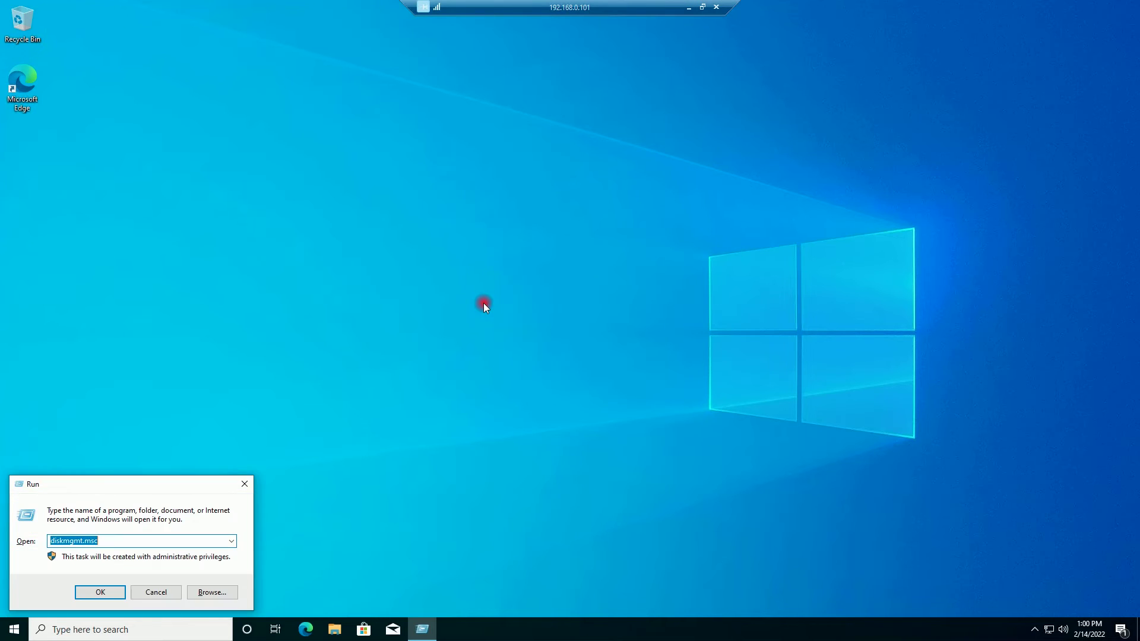
text(cmd)
key(Return)
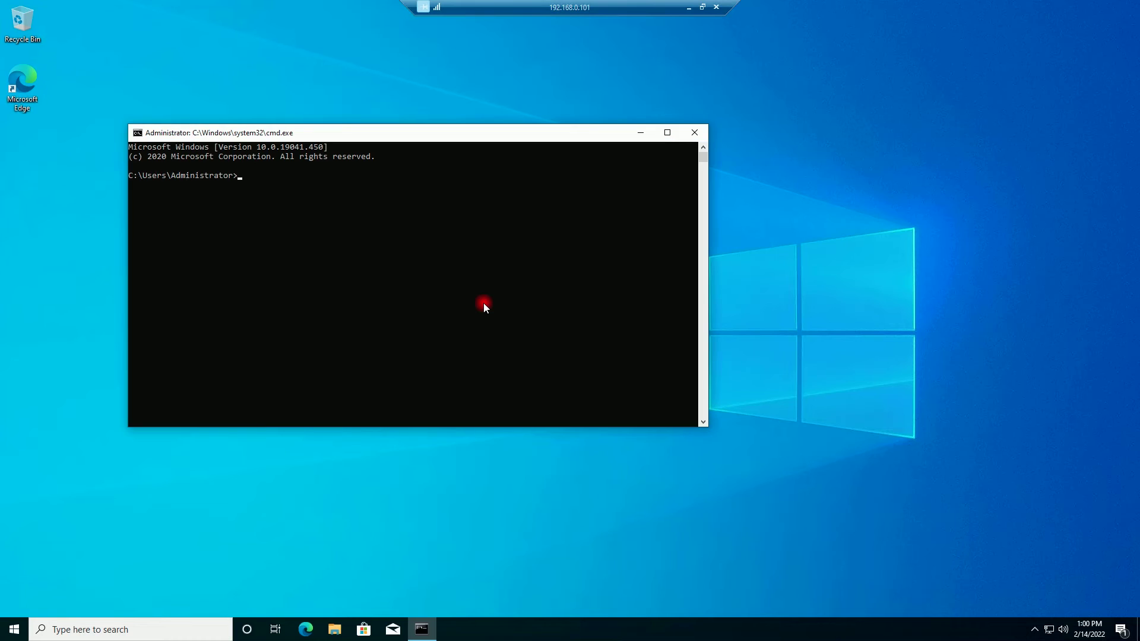
text(diskpart)
key(Return)
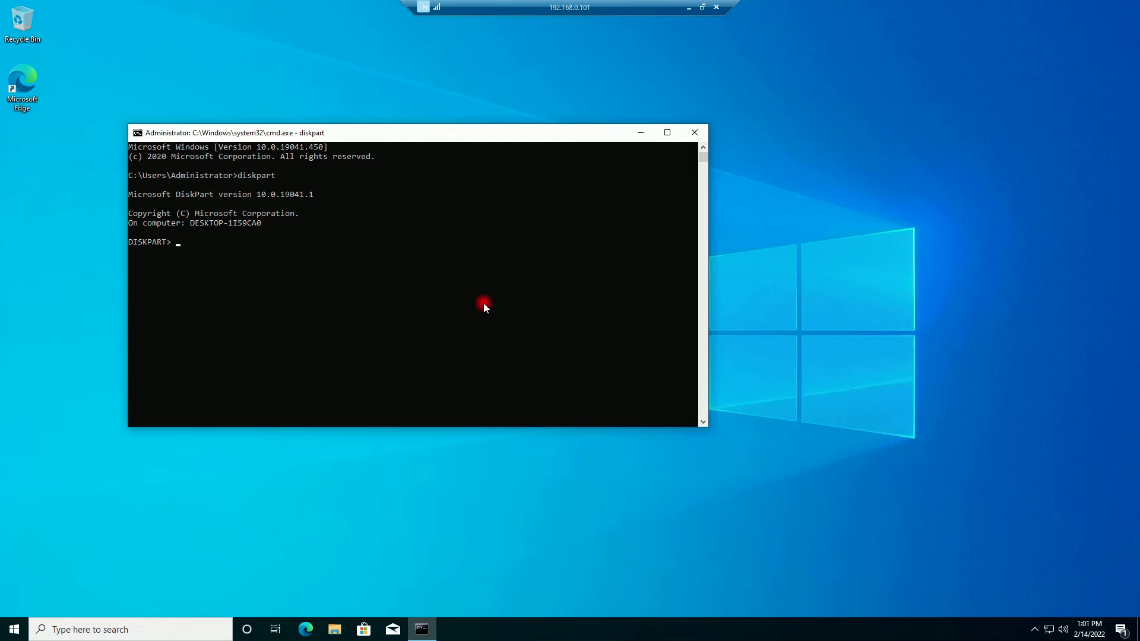
Step: Run list disk, showing 30 GB Disk 0 with no GPT mark, then close the window
drag(436, 132, 579, 157)
text(list disk)
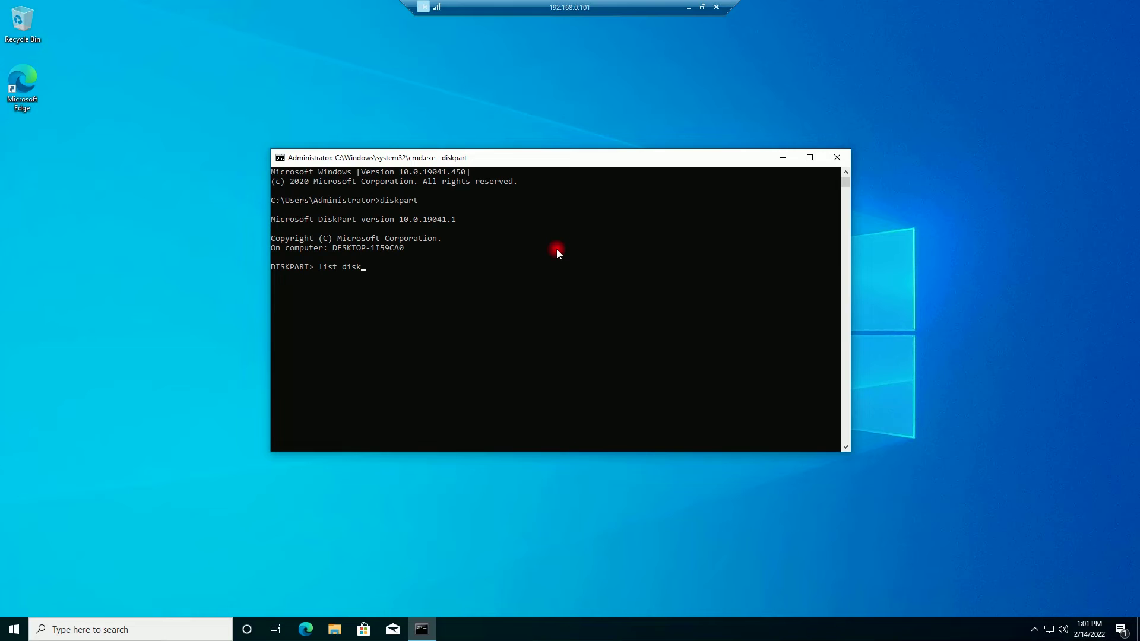
key(Return)
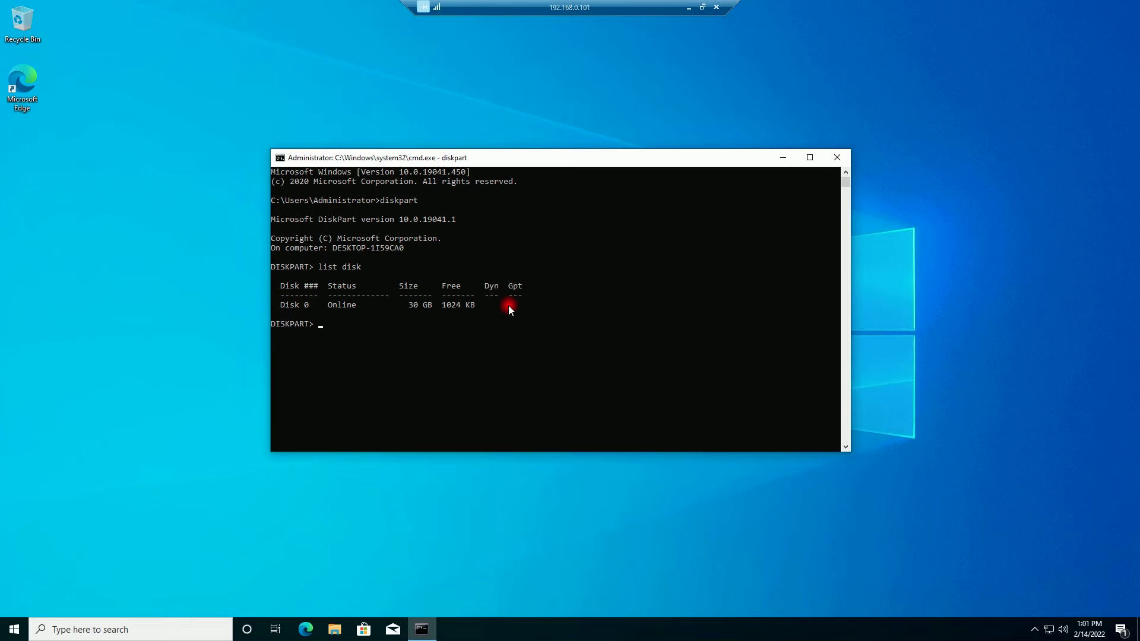
click(846, 158)
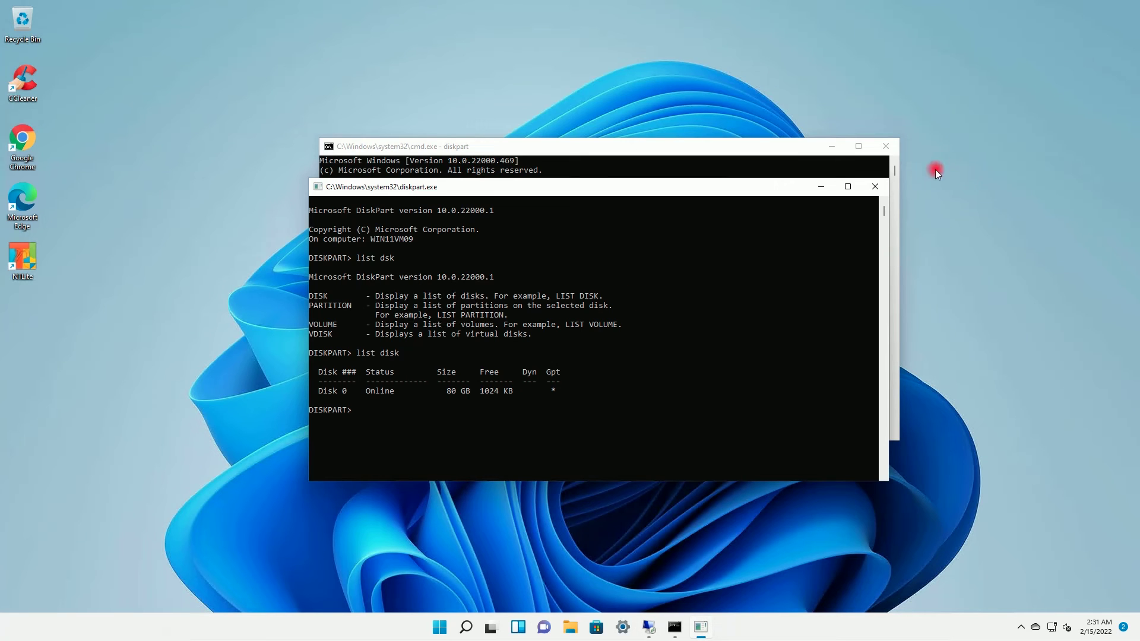
Step: Close the local DiskPart and Command Prompt windows and enter devmgmt.msc in the Run box
click(876, 187)
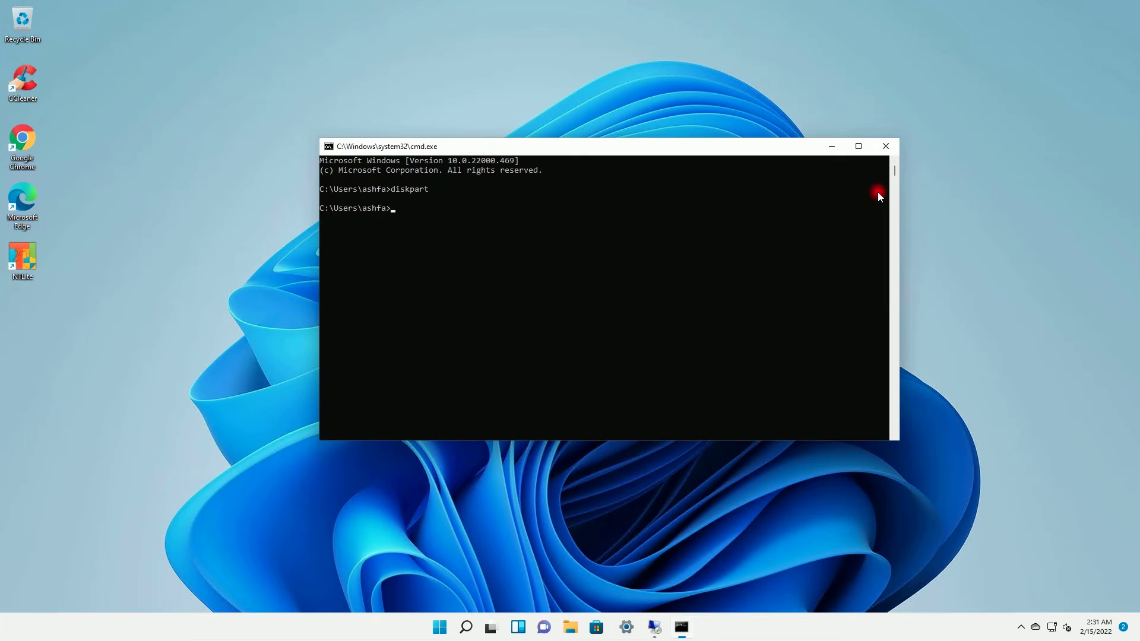
click(885, 146)
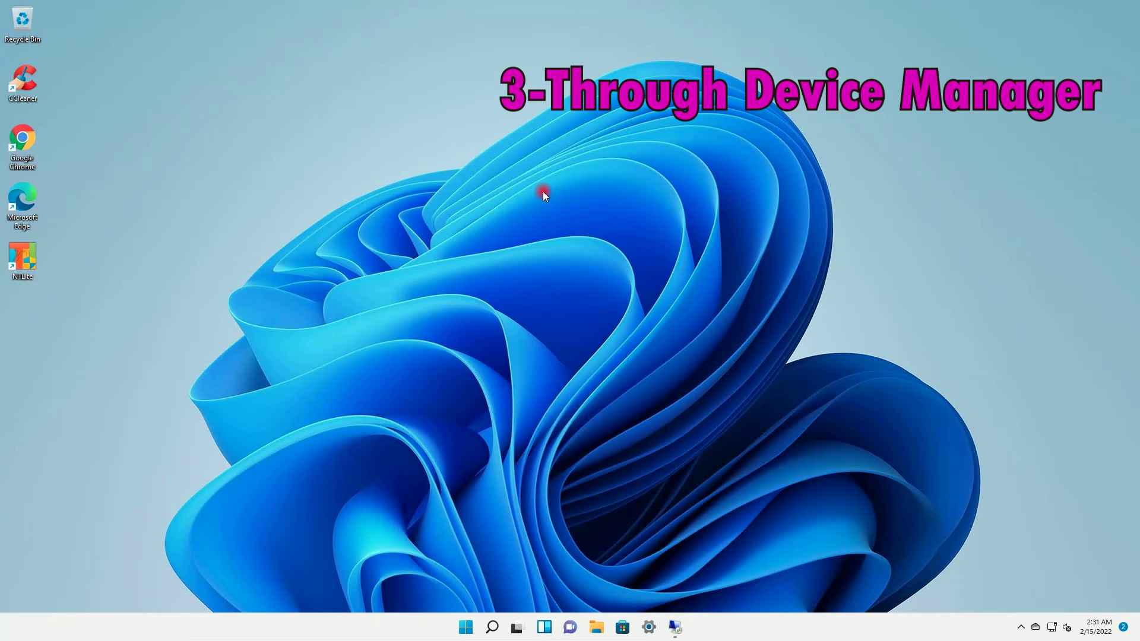
key(super+r)
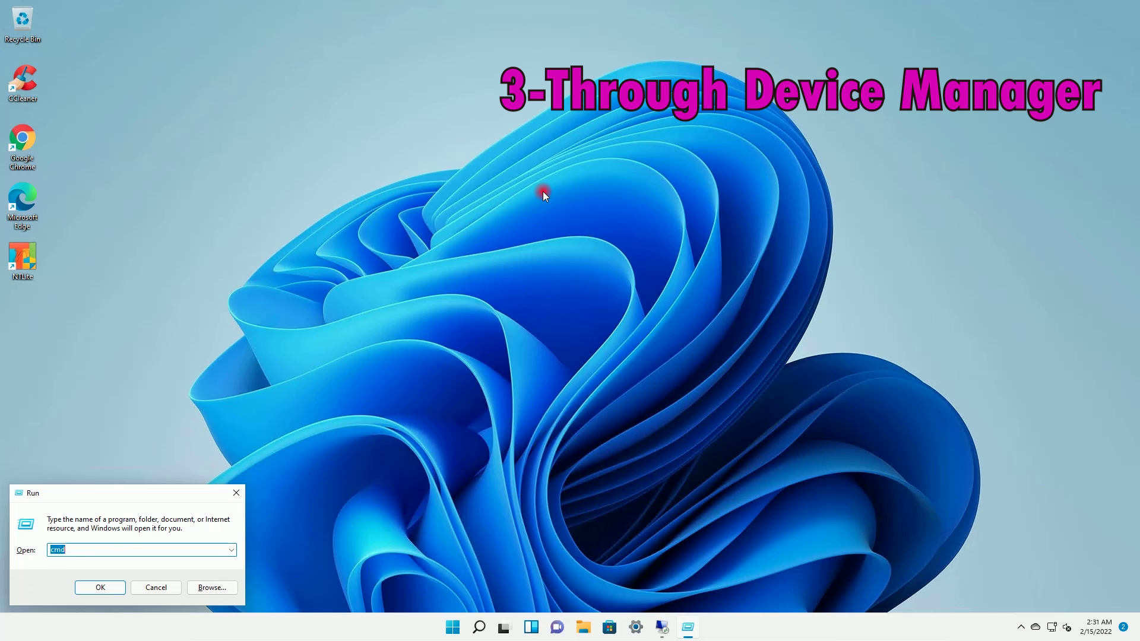
text(d)
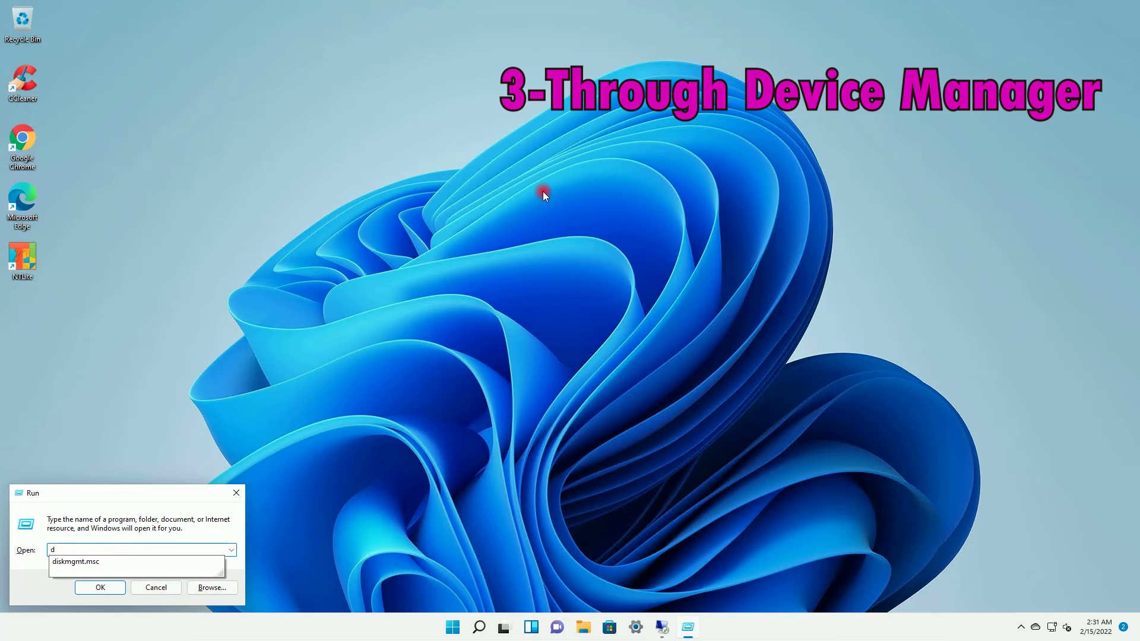
text(ev)
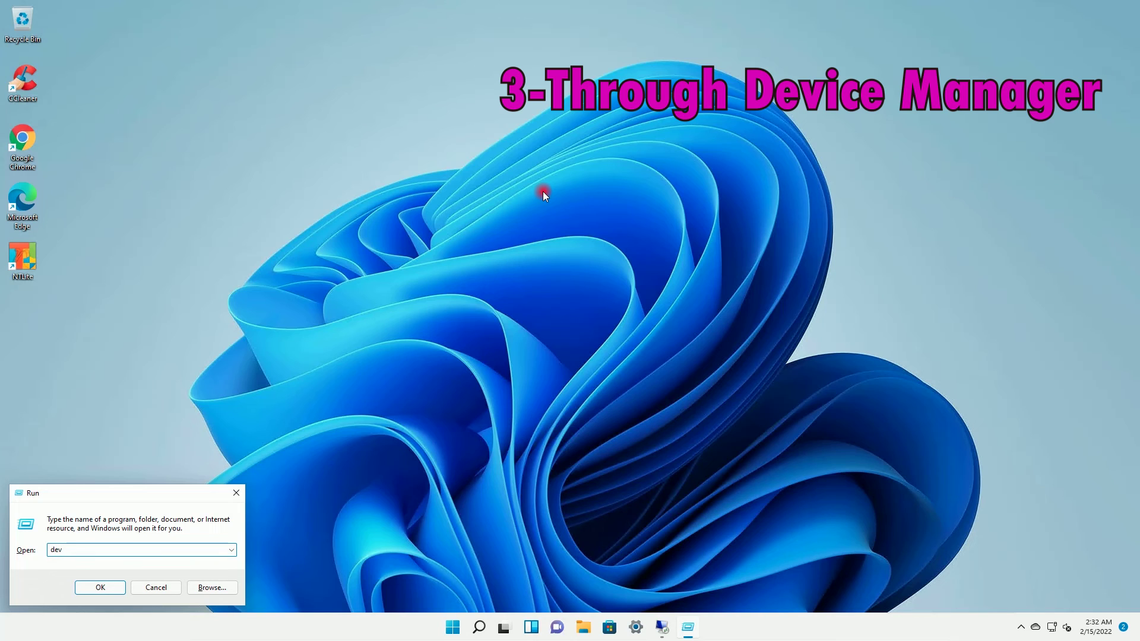
text(mgmt.msc)
Step: Launch Device Manager and open the Microsoft Virtual Disk's properties under Disk drives
key(Return)
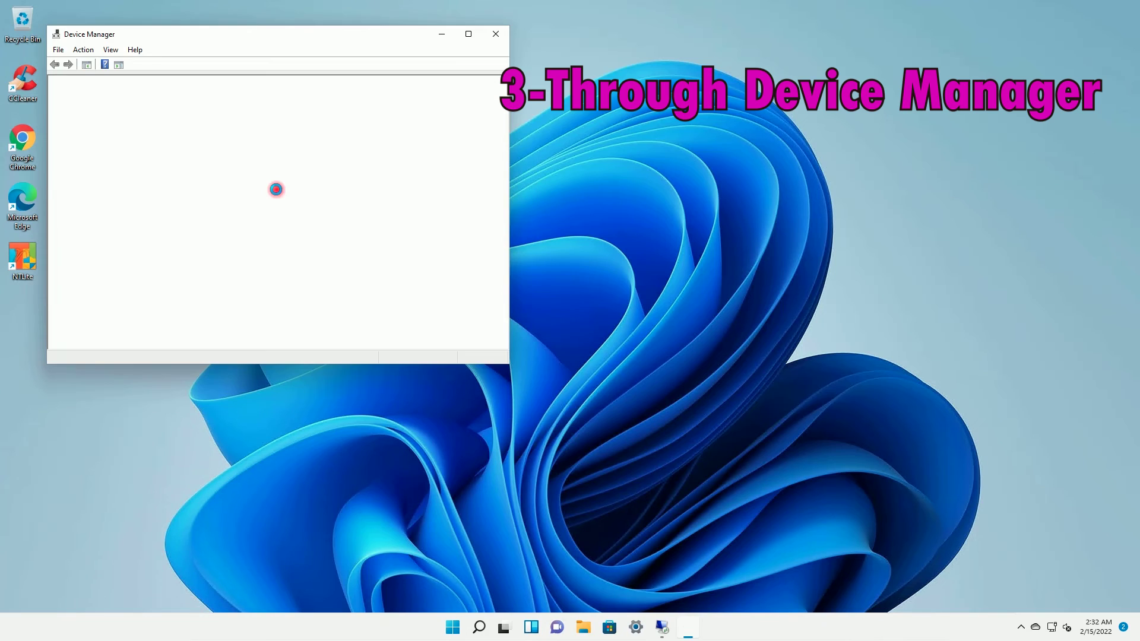
drag(247, 31, 517, 102)
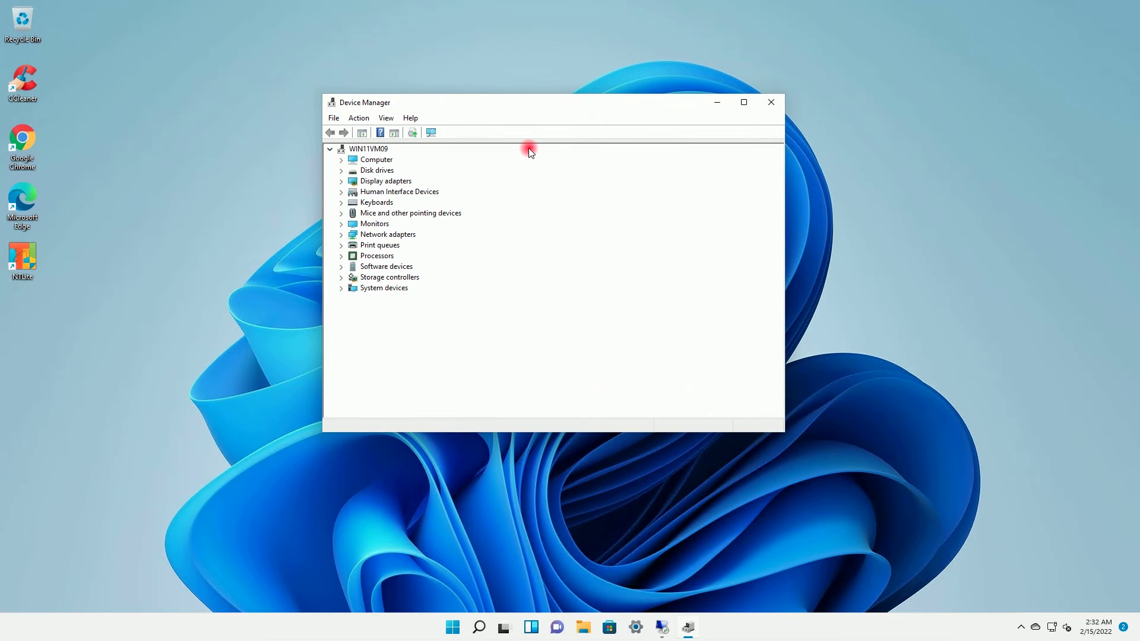
click(342, 170)
right_click(380, 172)
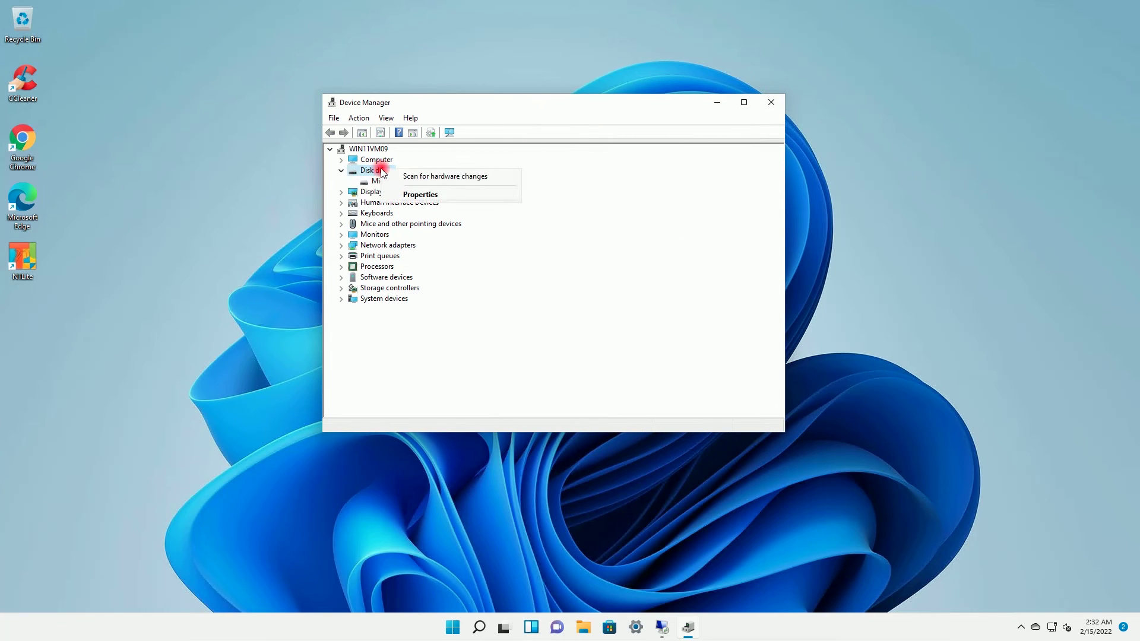
click(406, 181)
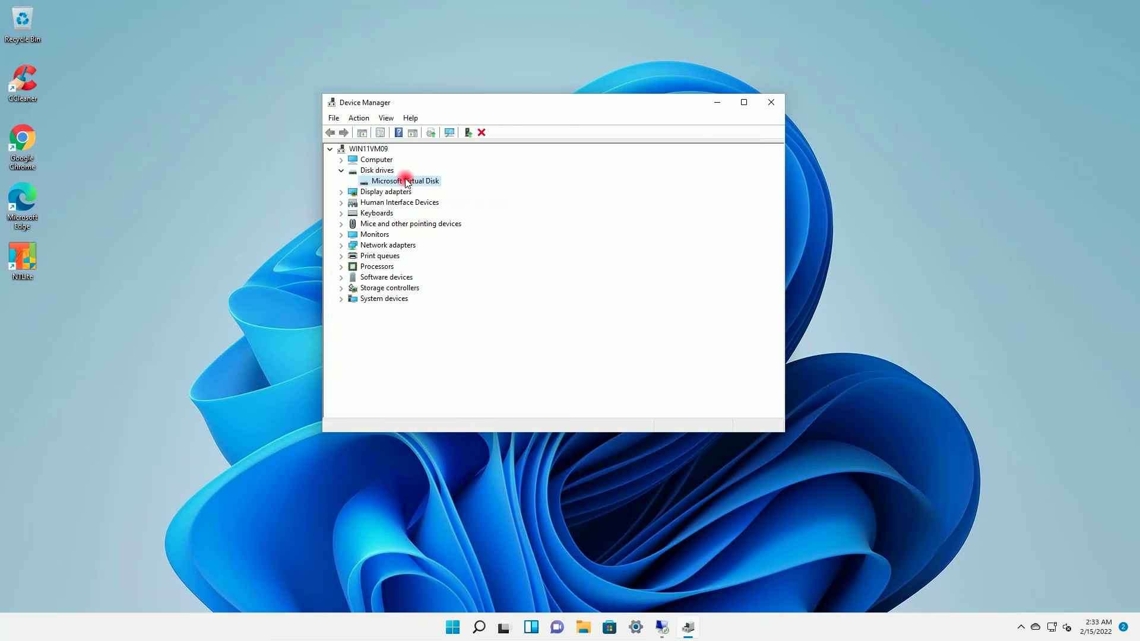
right_click(407, 180)
click(444, 236)
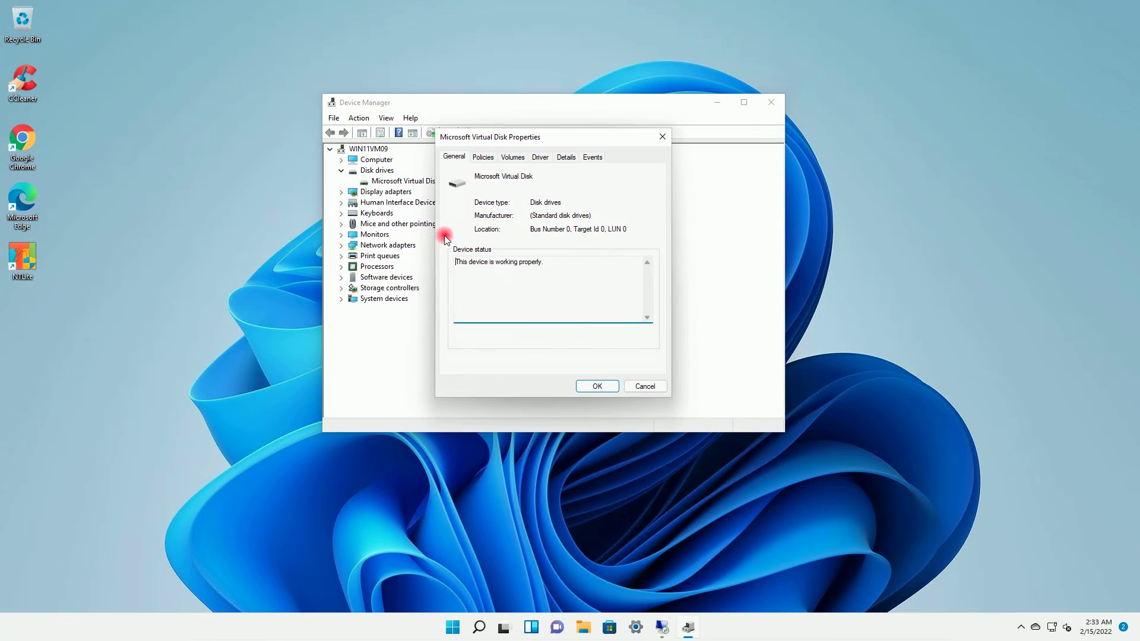
Step: Populate the Volumes data to confirm GUID Partition Table (GPT), then close the properties and Device Manager
click(513, 158)
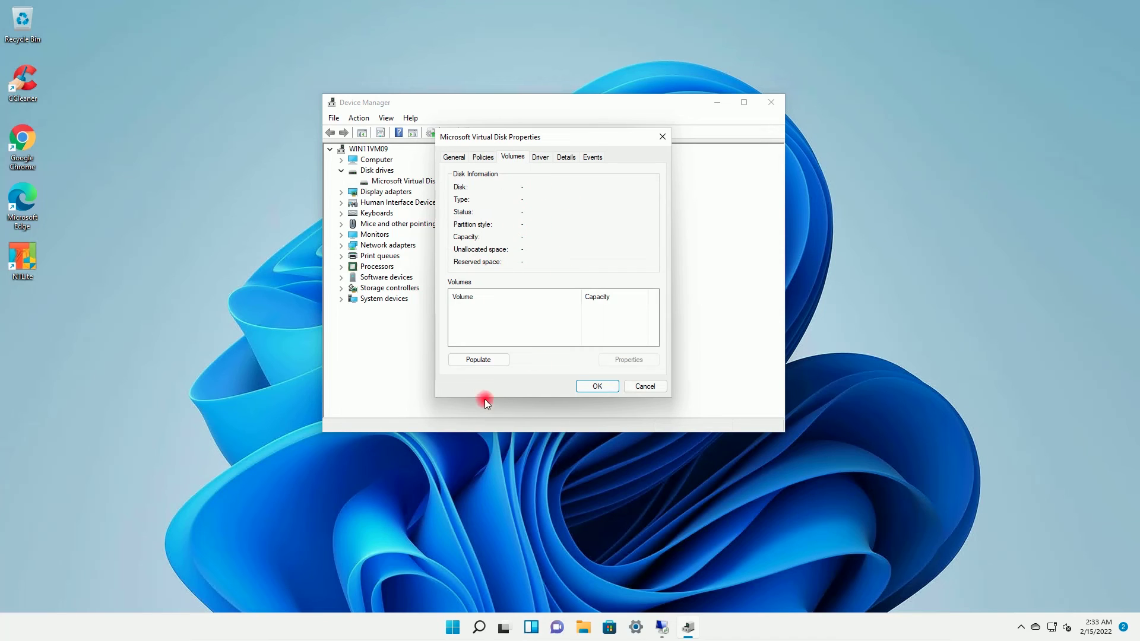
click(479, 361)
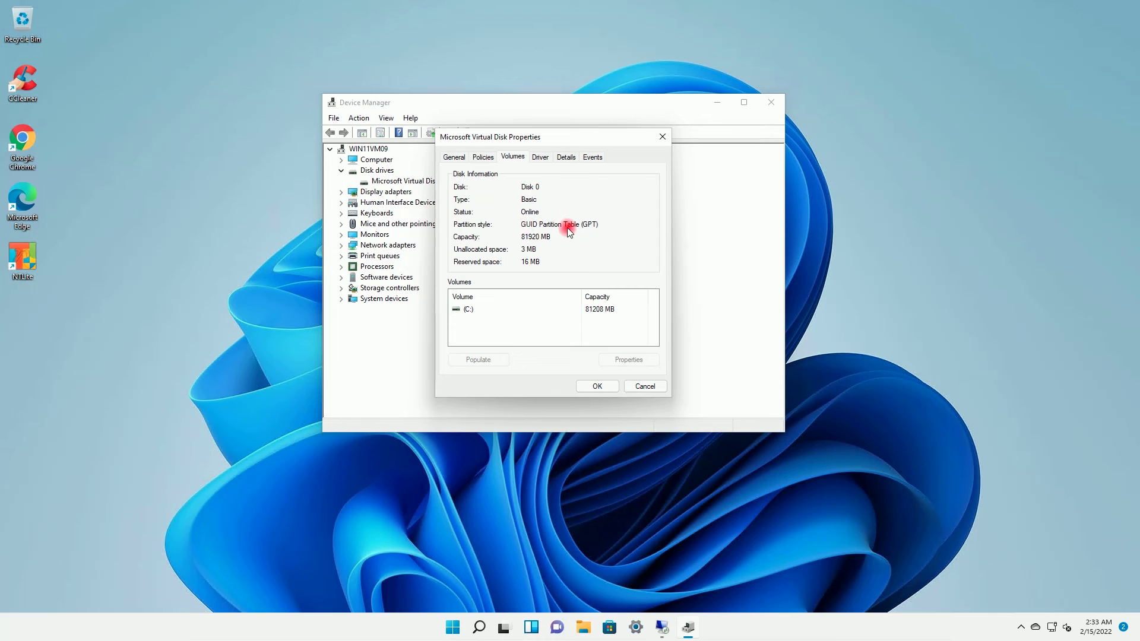
click(603, 387)
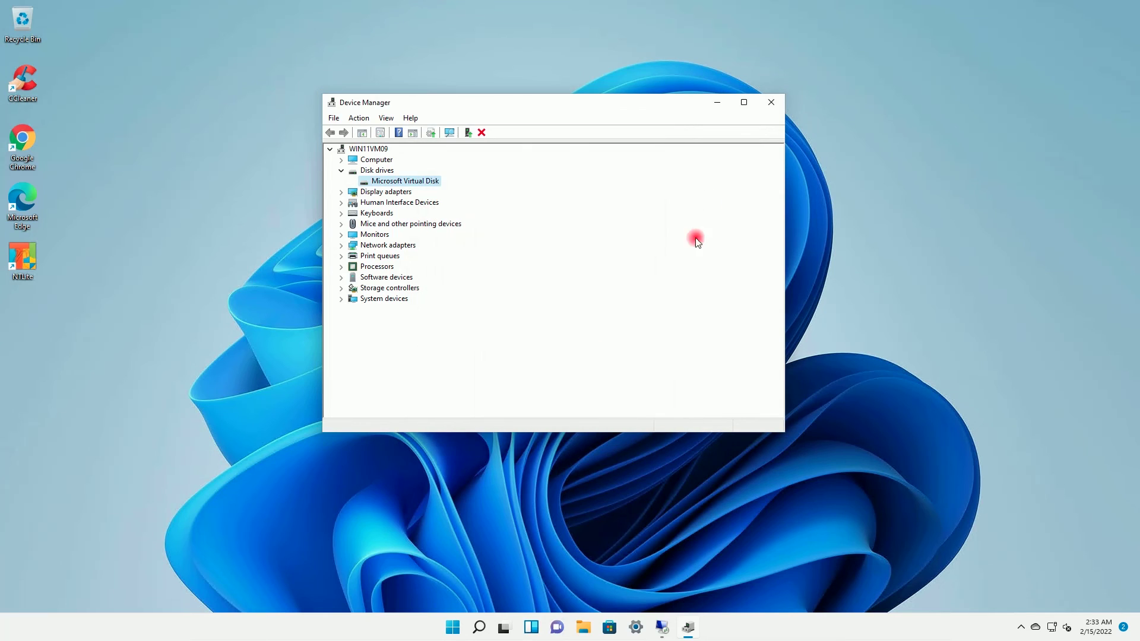
click(770, 103)
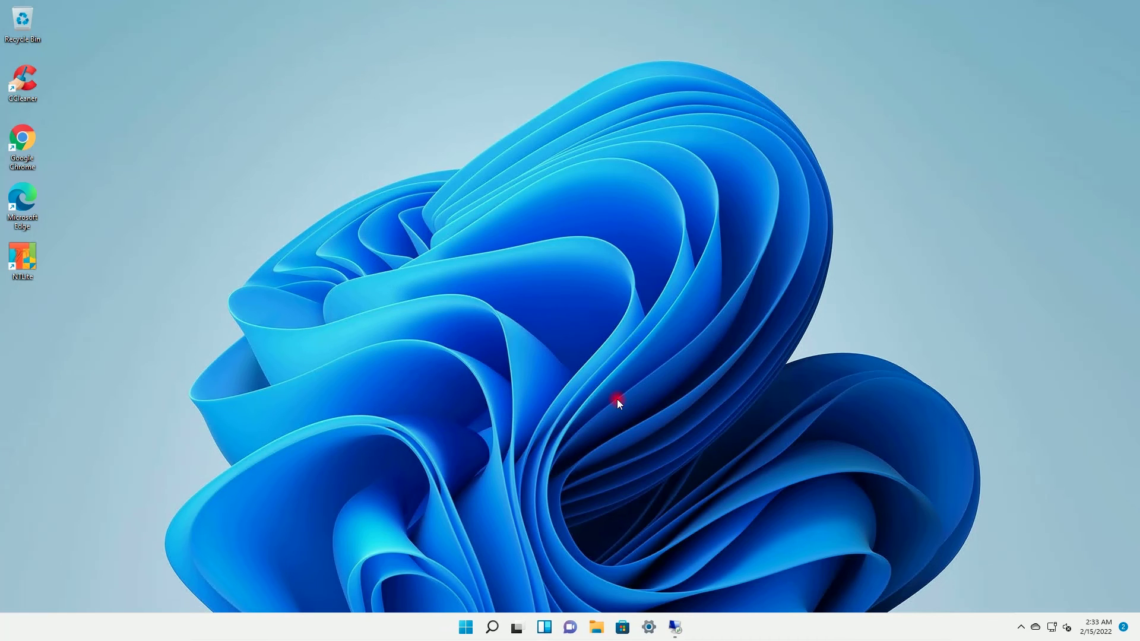
Step: Bring the remote Windows 10 session full-screen and launch Device Manager with devmgmt.msc
mouse_move(674, 627)
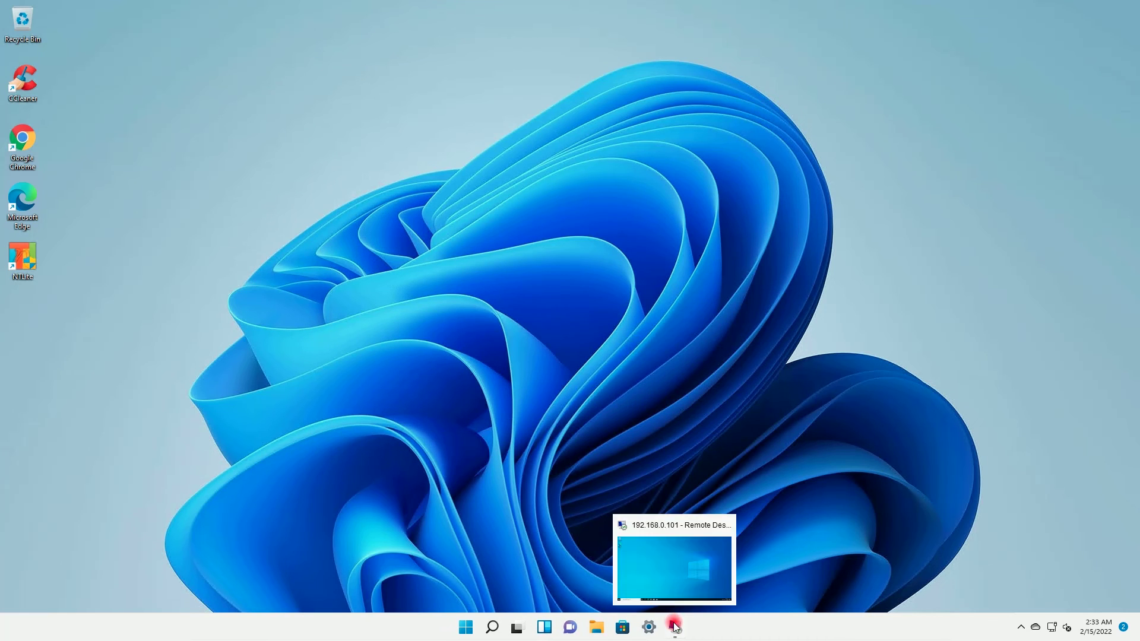
click(674, 571)
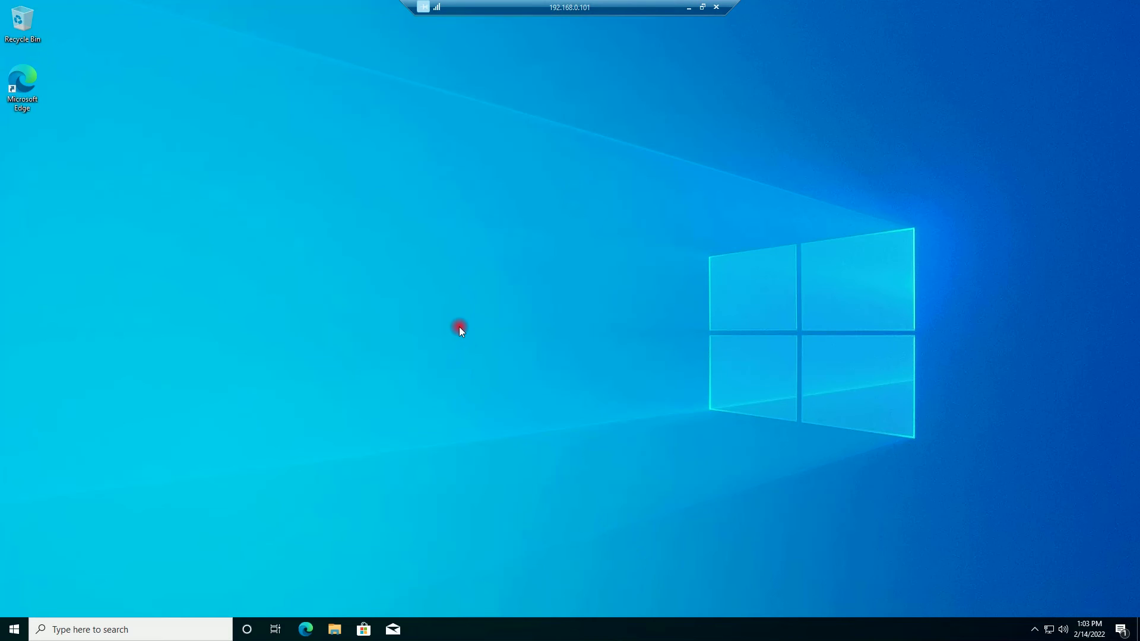
key(super+r)
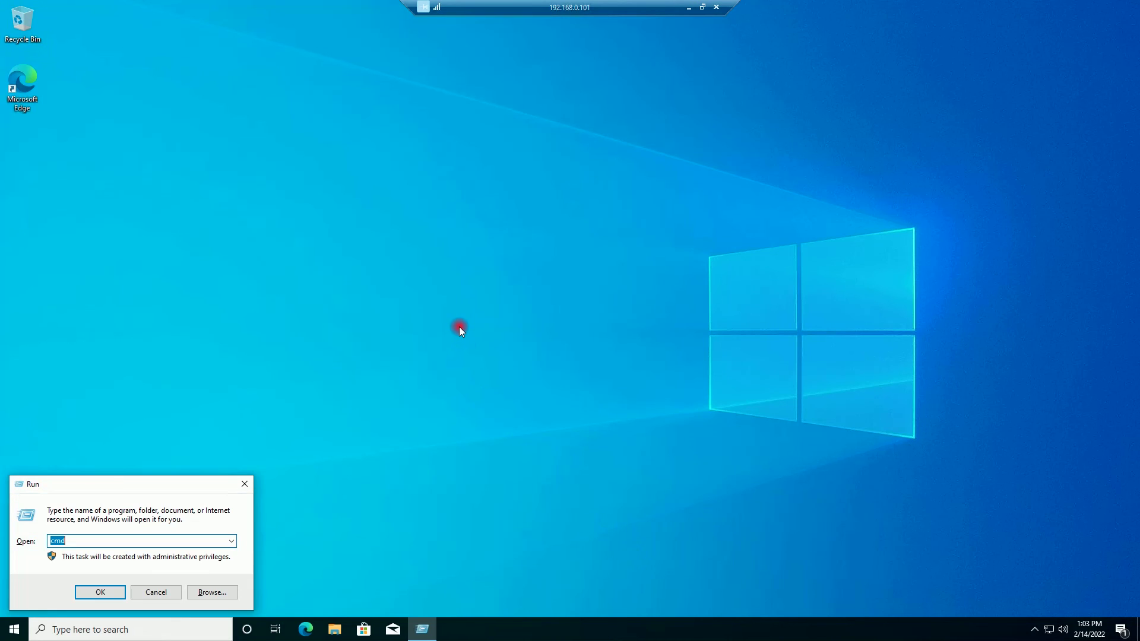
text(devmgmt.msc)
key(Return)
drag(253, 41, 559, 97)
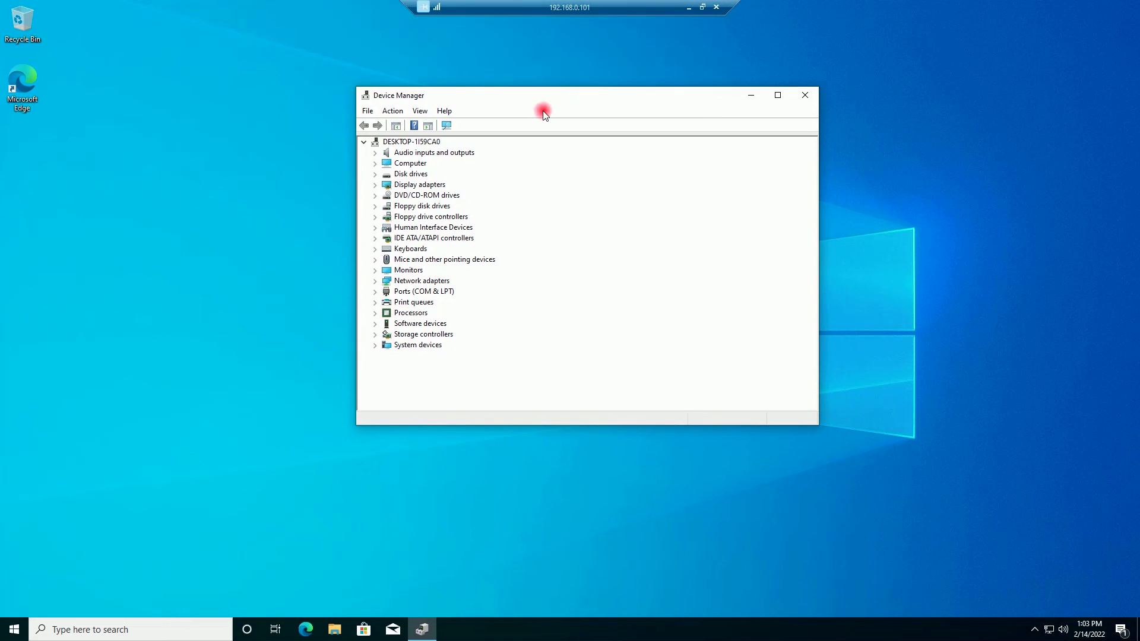
Step: Populate the Virtual HD ATA Device's Volumes data, showing Master Boot Record (MBR), 30719 MB
click(374, 174)
click(417, 185)
right_click(418, 186)
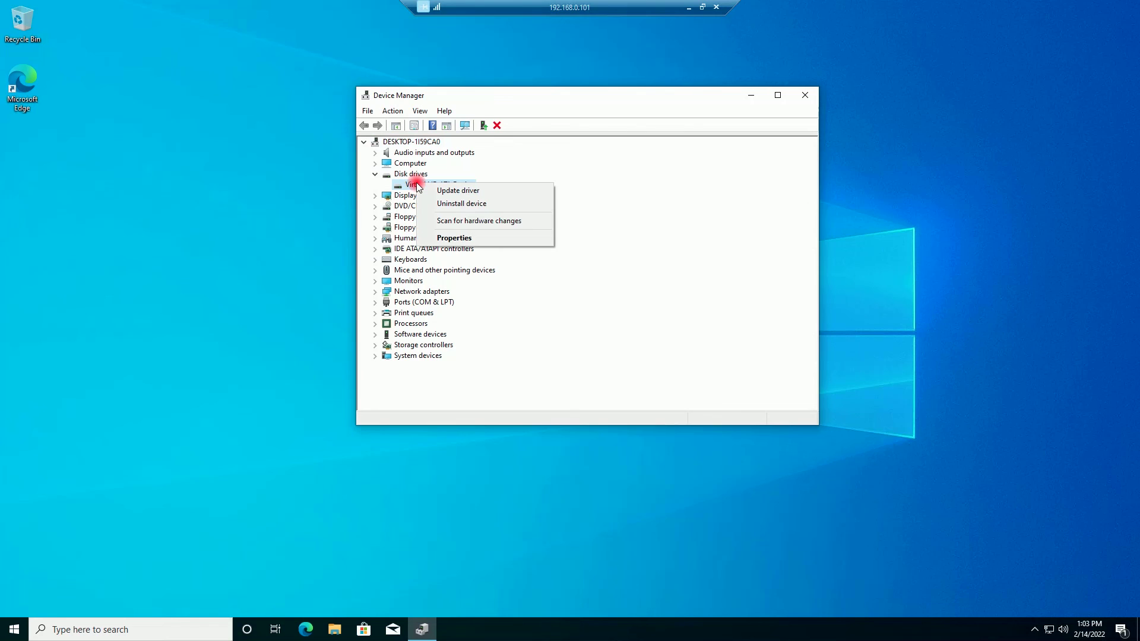
click(446, 238)
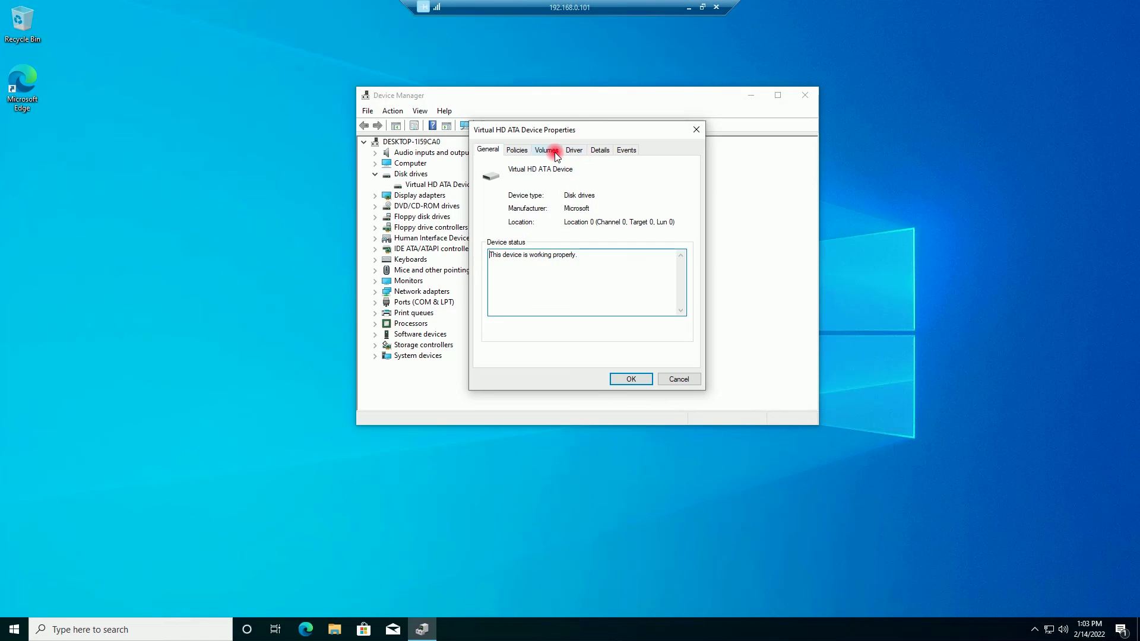
click(547, 151)
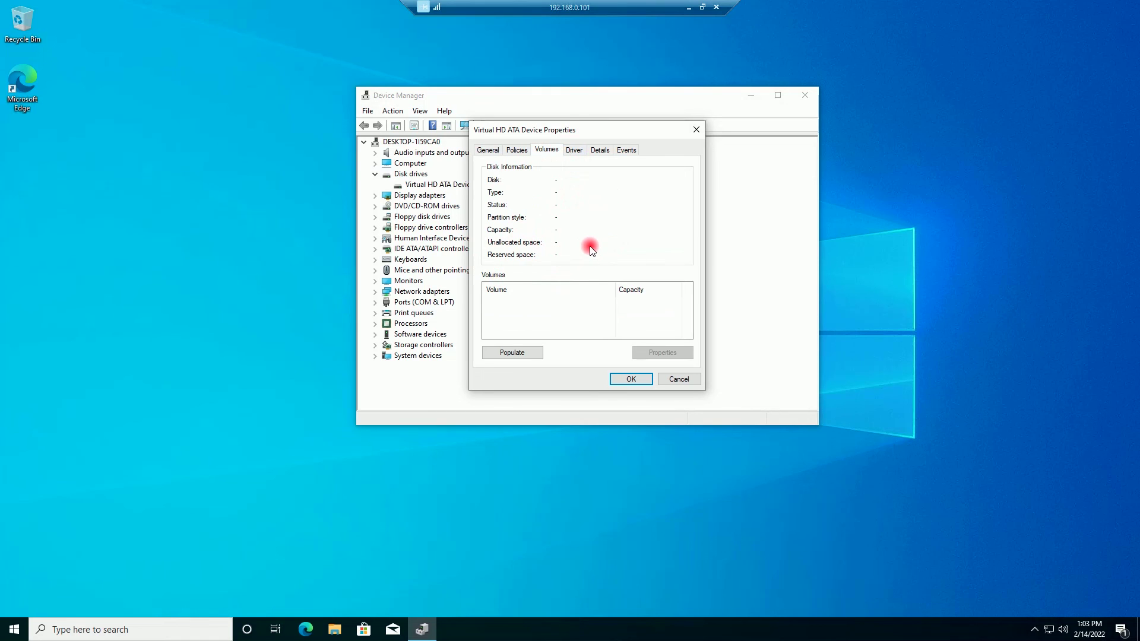
click(519, 354)
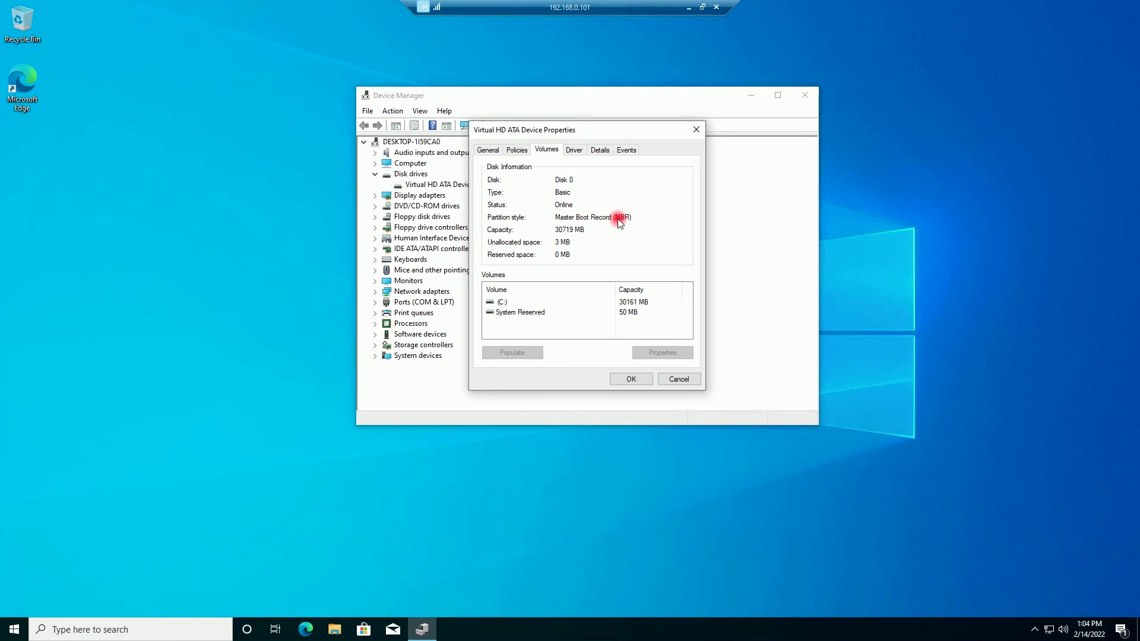
click(631, 378)
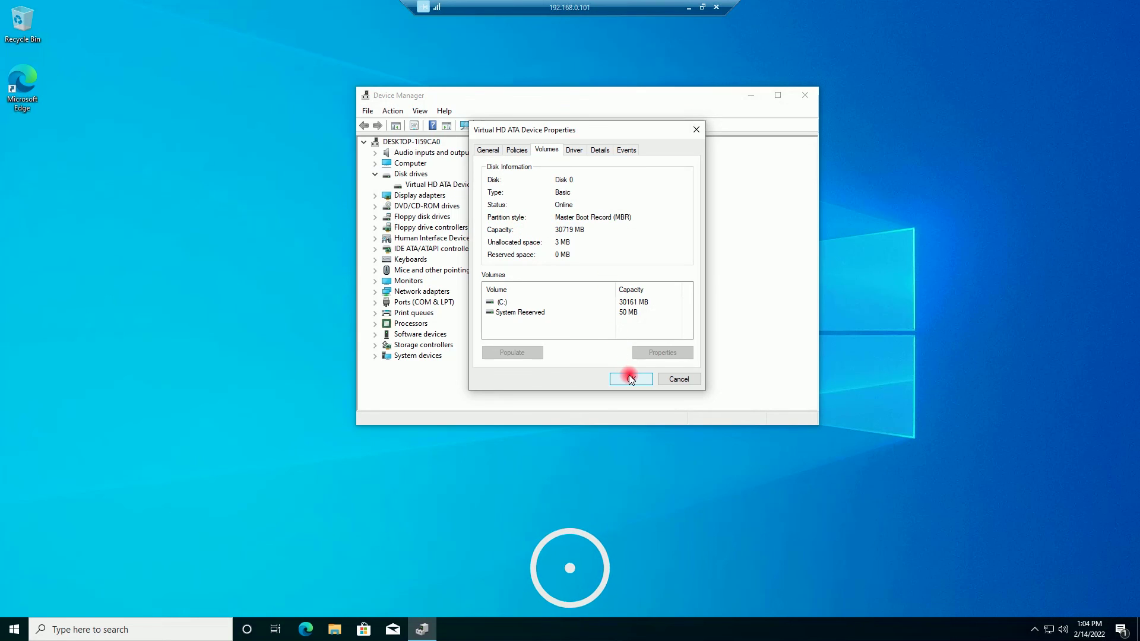
Step: Close the remote Device Manager and minimize the remote session to reach the local desktop
click(804, 95)
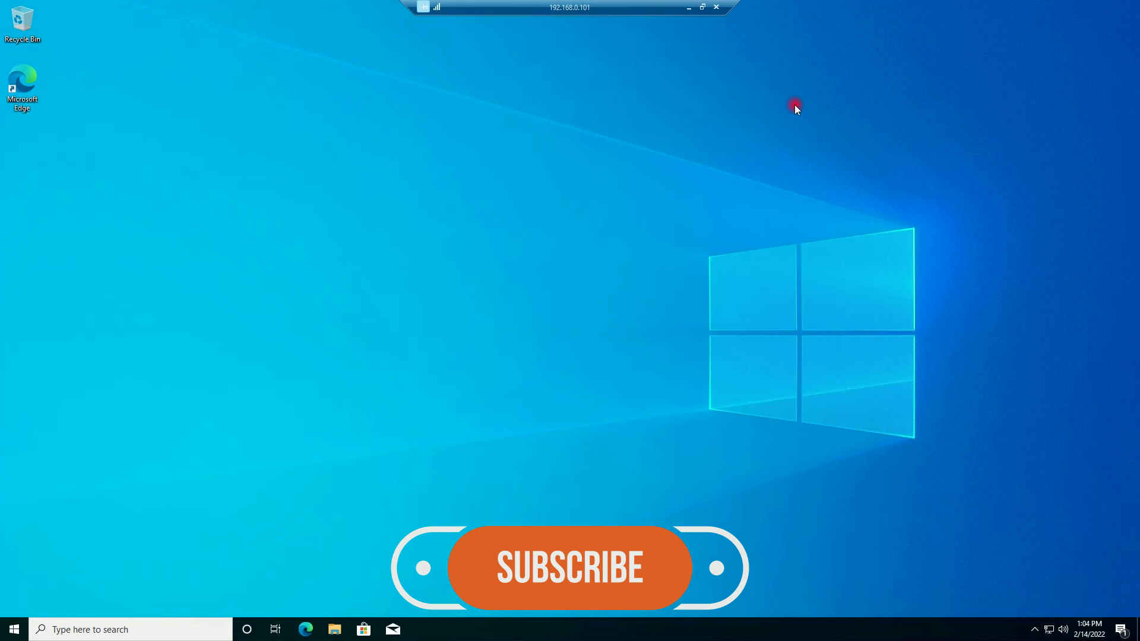
click(690, 8)
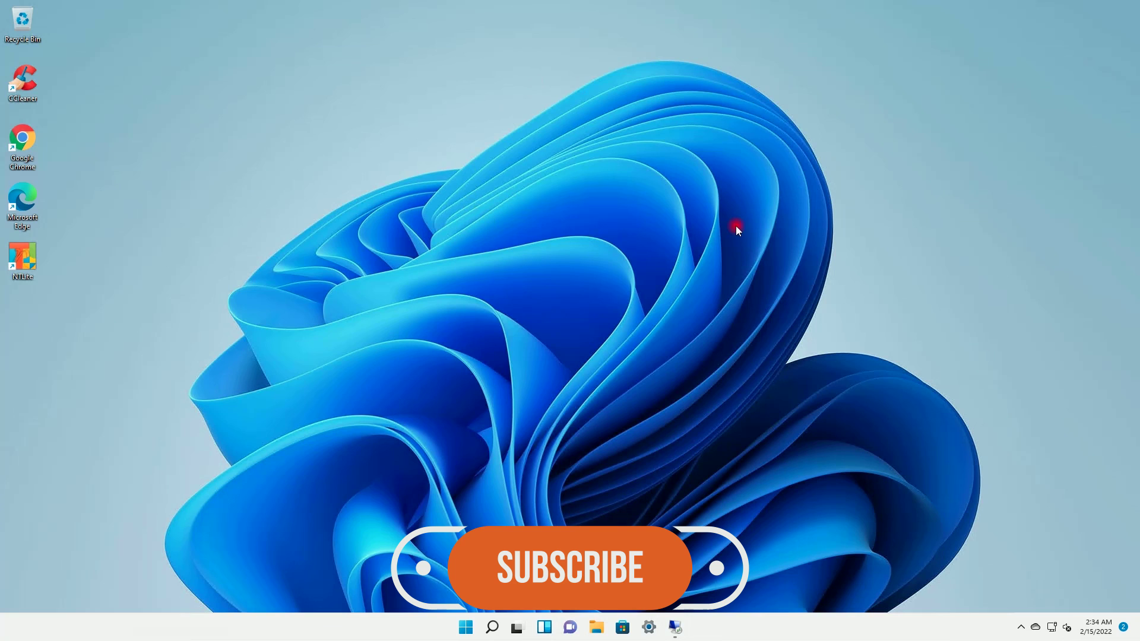